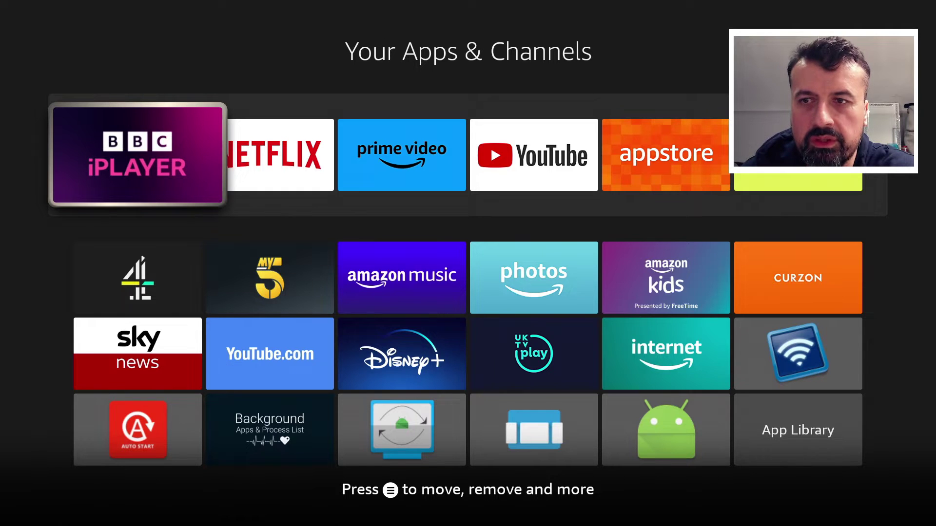
Move down the apps grid to the Auto Start tile and launch it
key("Right")
key("Down")
key("Down")
key("Right")
key("Down")
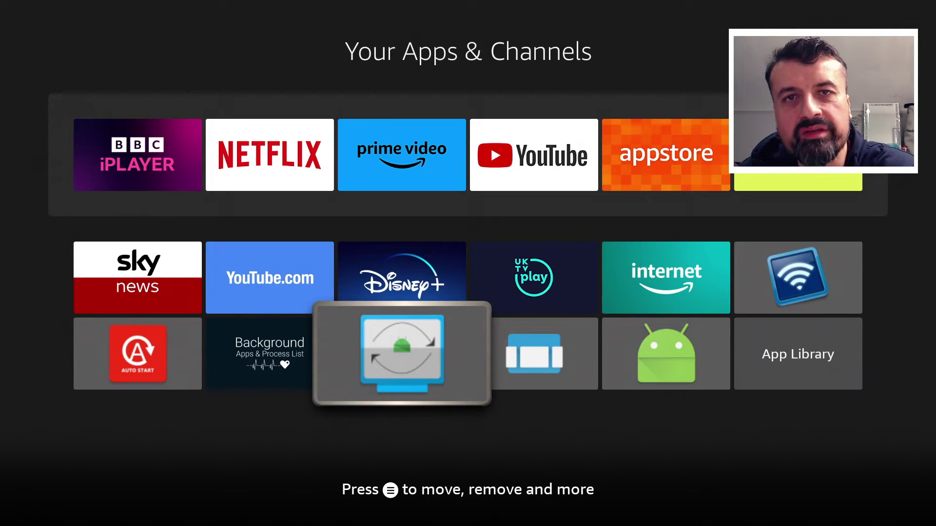
key("Left")
key("Left")
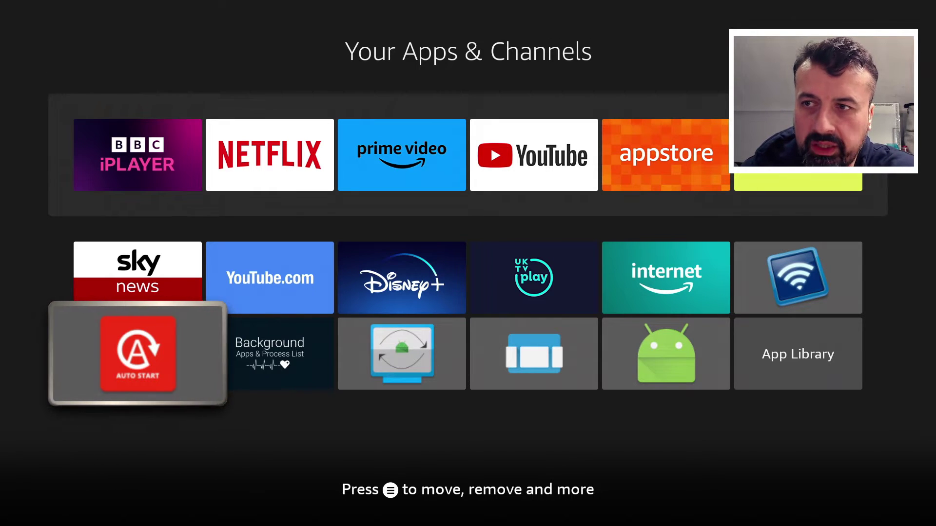
key("Return")
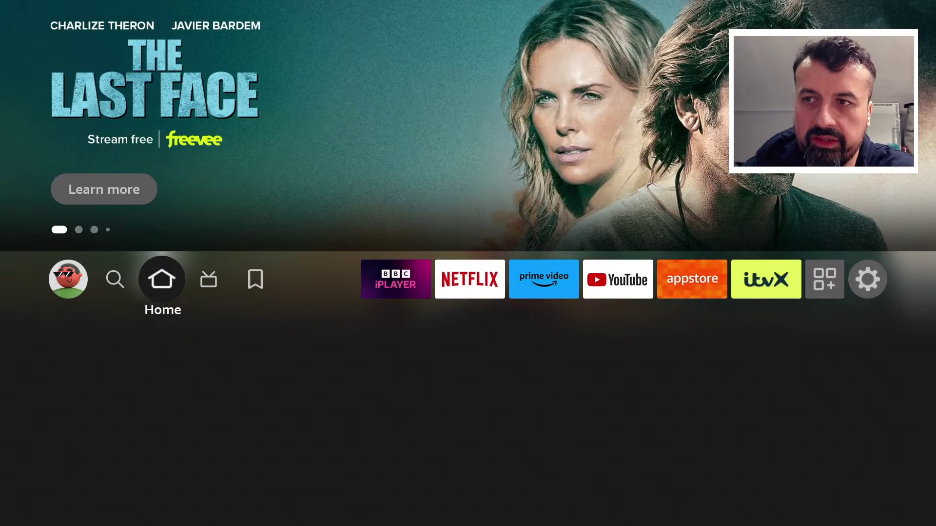
Browse Your Apps & Channels from Auto Start up to Amazon Photos, then go back home
key("Right")
key("Left")
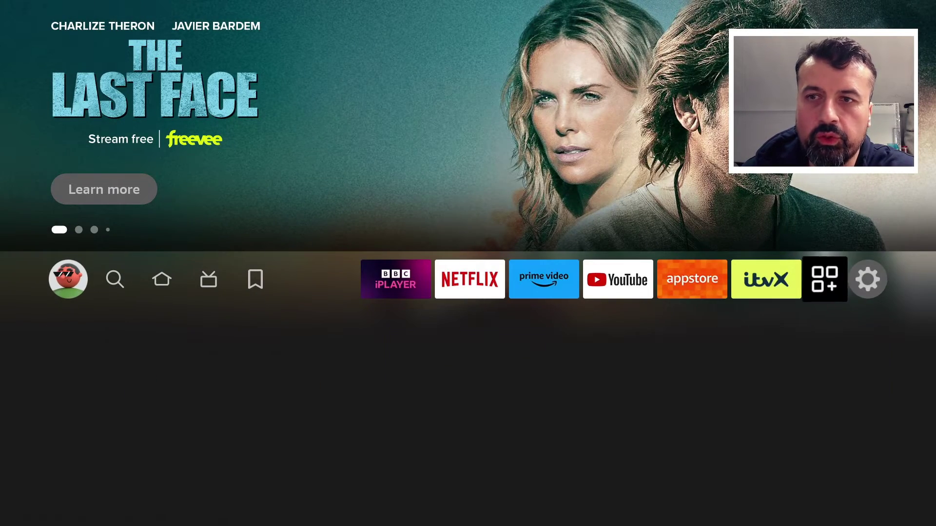
key("Return")
key("Down")
key("Down")
key("Down")
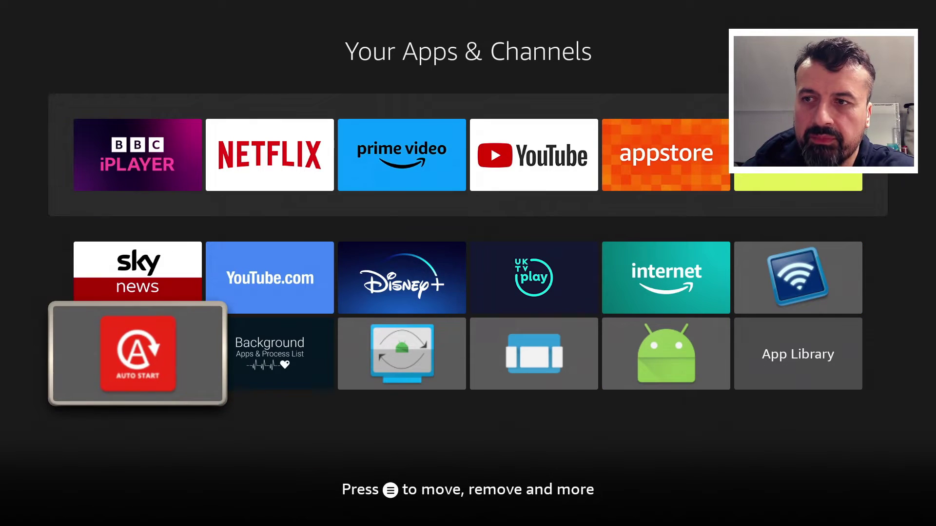
key("Right")
key("Right")
key("Right")
key("Left")
key("Left")
key("Left")
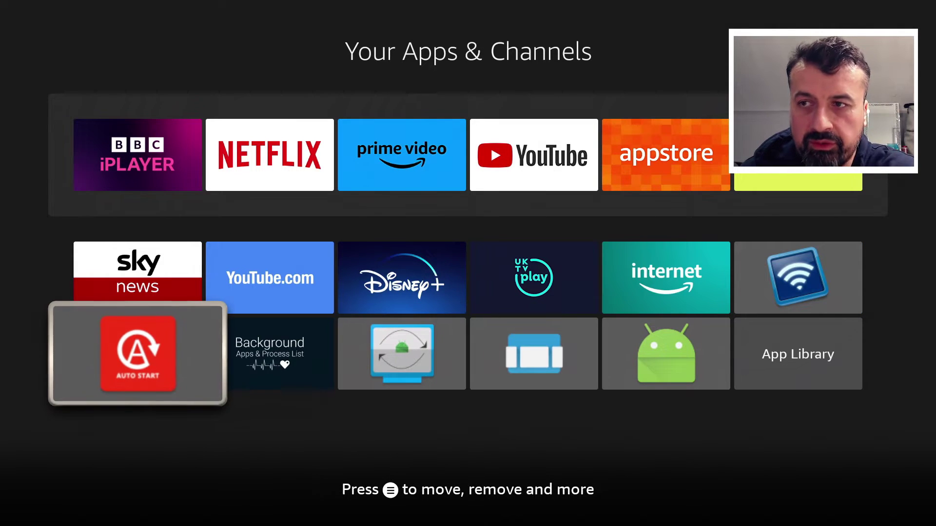
key("Right")
key("Right")
key("Right")
key("Up")
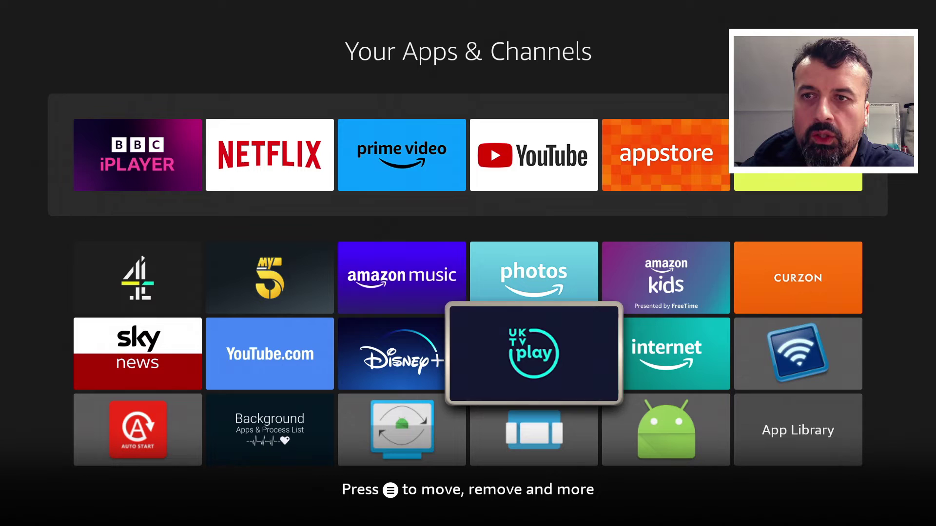
key("Up")
key("Escape")
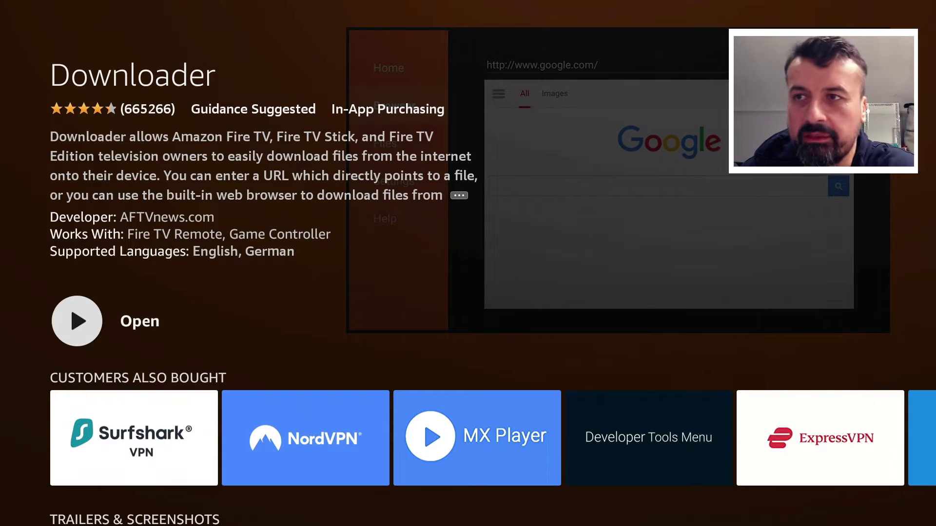
Open Downloader, allow storage access, dismiss the Quick Start Guide and select the URL field
key("Return")
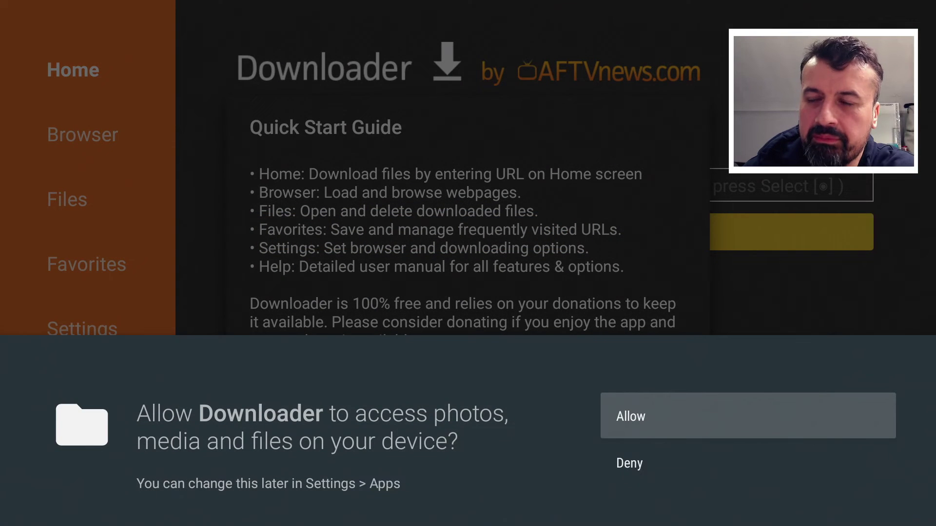
key("Return")
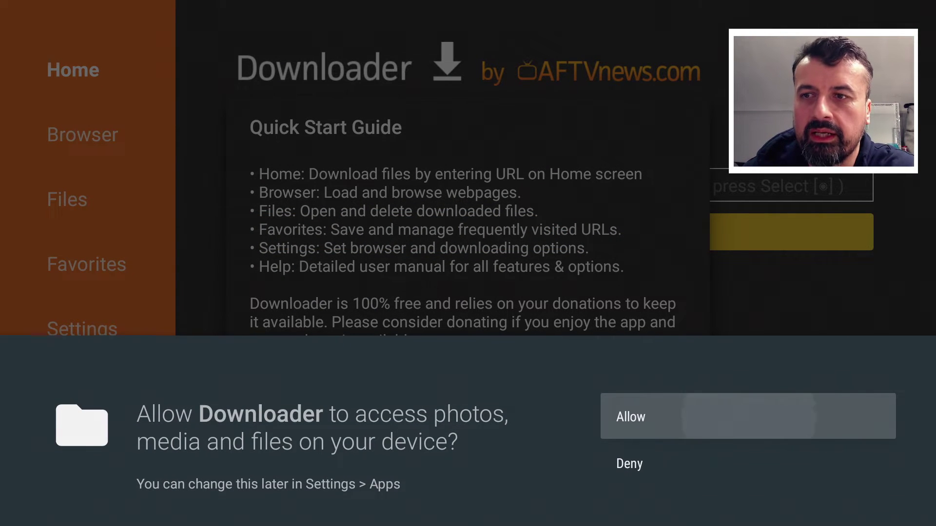
key("Return")
key("Up")
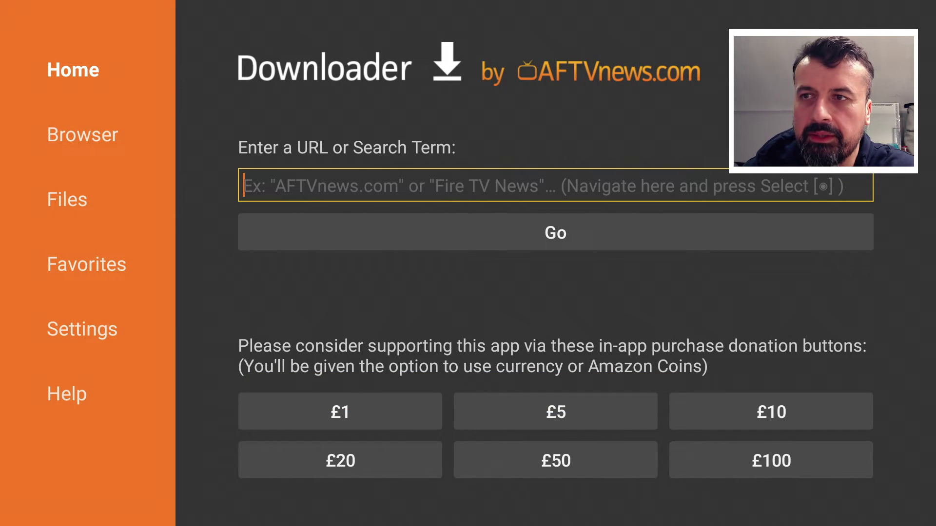
key("Return")
Enter the code 53402 on the on-screen keyboard and press Go
key("Right")
key("Right")
key("Right")
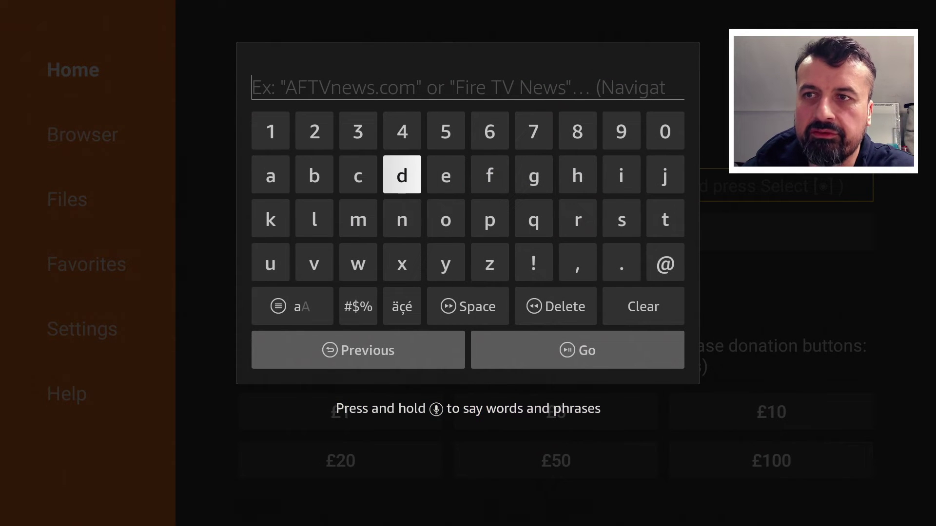
key("Up")
key("Right")
key("Return")
key("Left")
key("Left")
key("Return")
key("Right")
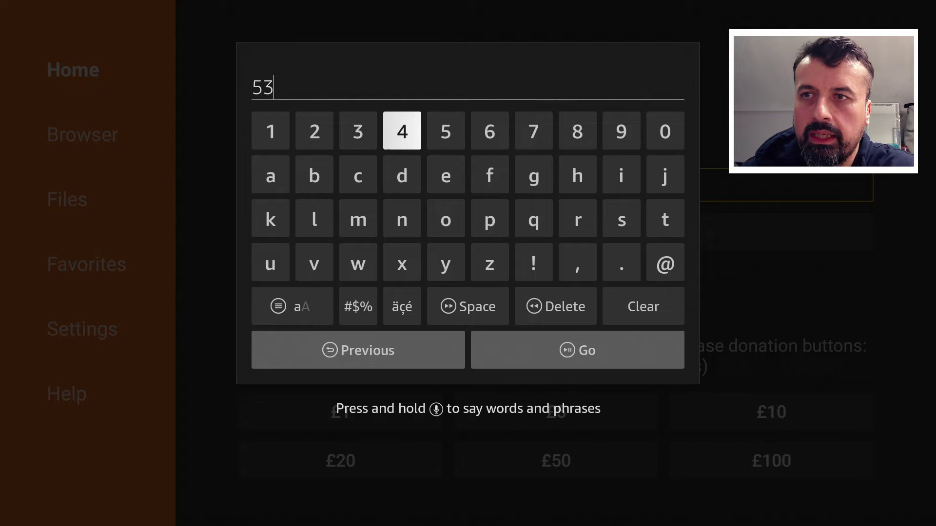
key("Return")
key("Left")
key("Left")
key("Left")
key("Left")
key("Return")
key("Right")
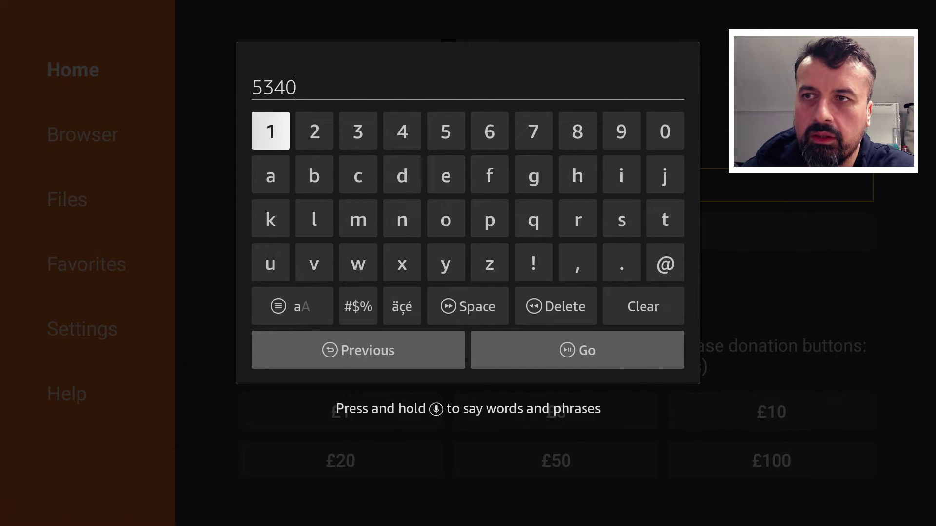
key("Right")
key("Return")
key("Down")
key("Down")
key("Down")
key("Down")
key("Down")
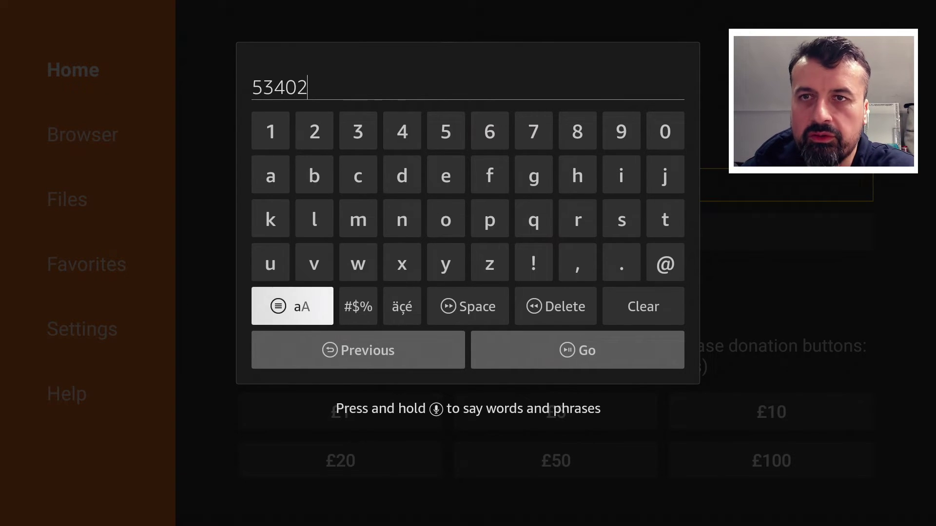
key("Right")
key("Return")
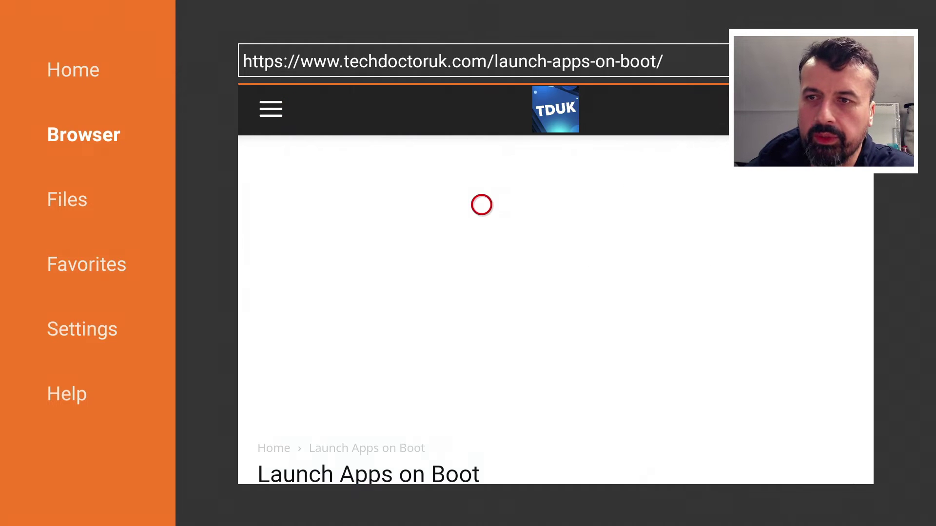
Scroll down the Launch Apps on Boot page to its Software Needed list
scroll(481, 459, "down", 6)
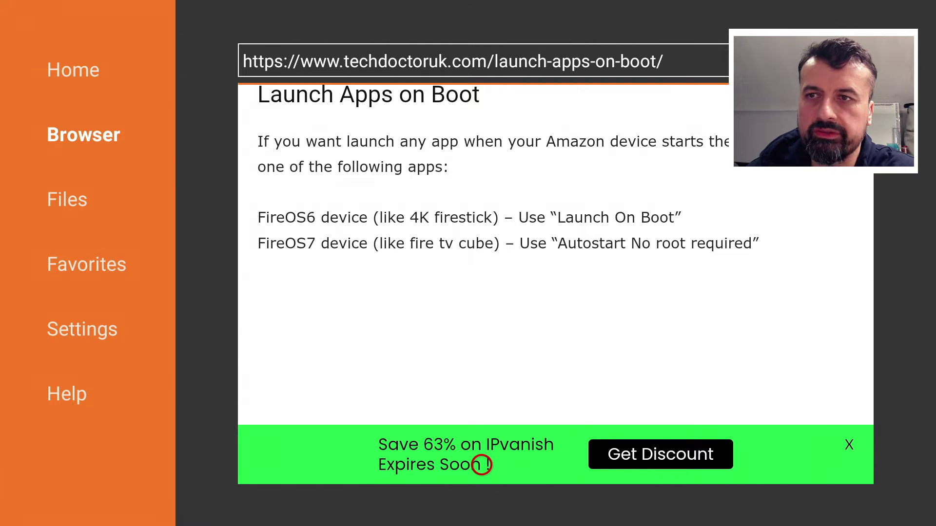
scroll(482, 464, "down", 5)
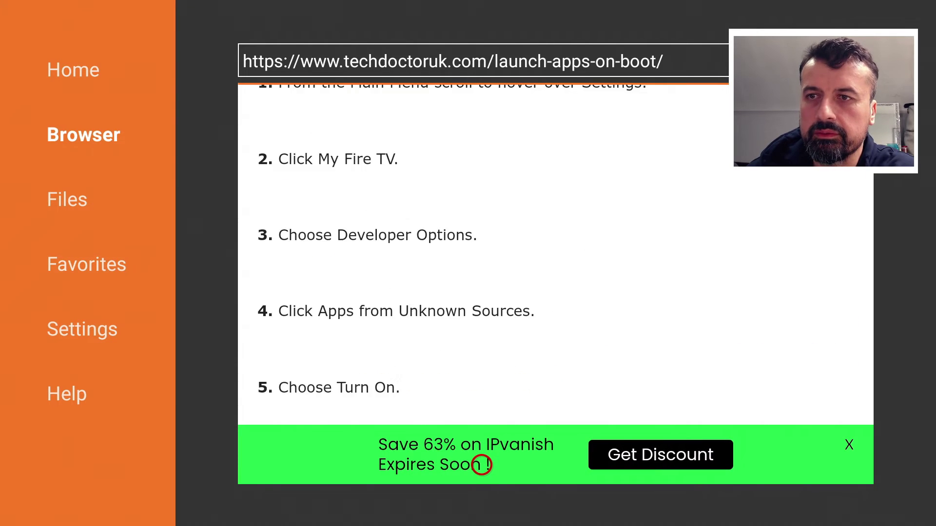
scroll(482, 465, "down", 4)
scroll(482, 465, "down", 5)
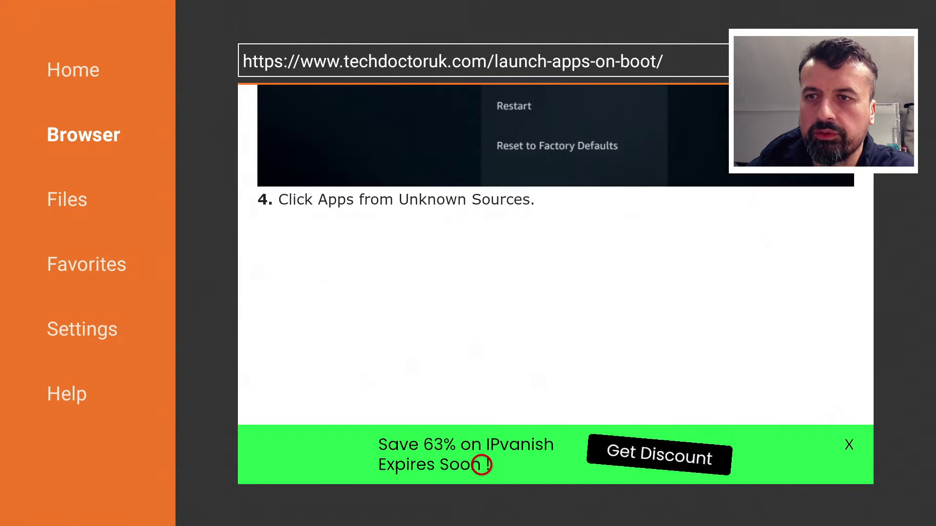
scroll(481, 465, "down", 10)
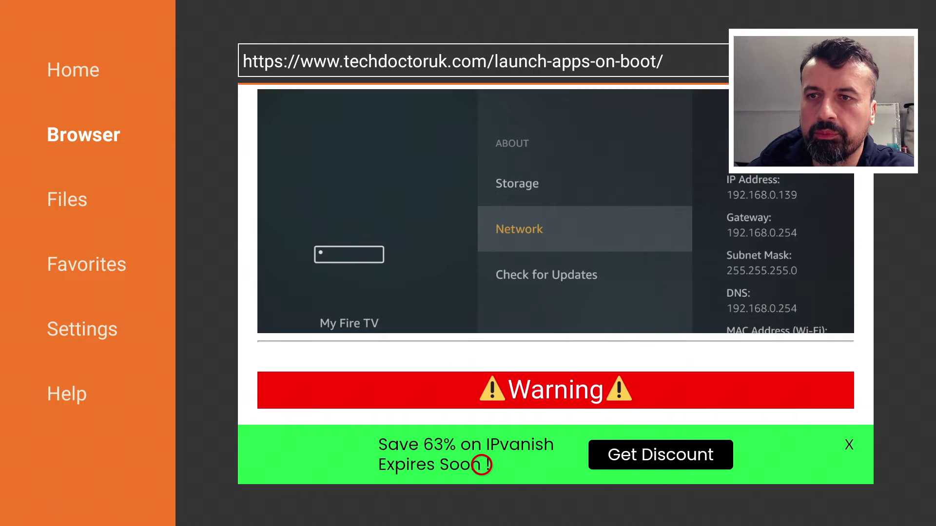
scroll(481, 465, "down", 12)
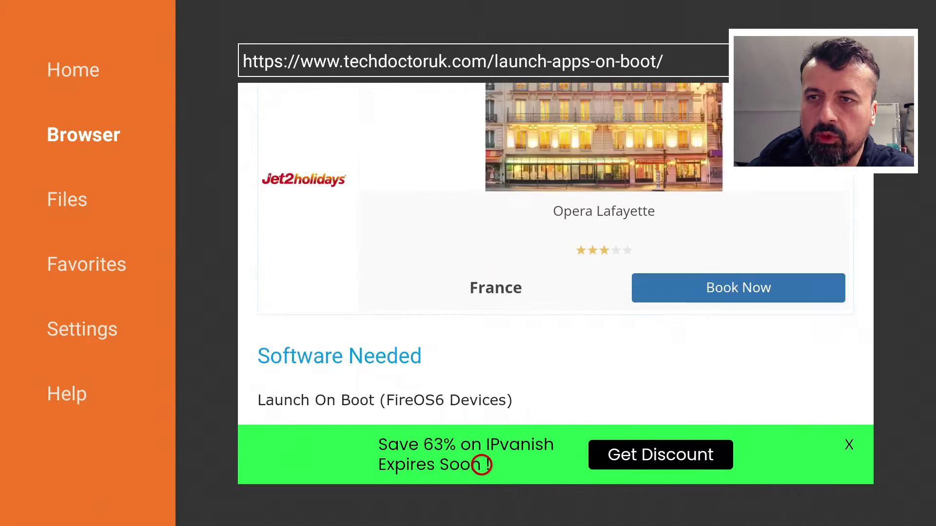
scroll(482, 464, "down", 3)
scroll(482, 464, "down", 1)
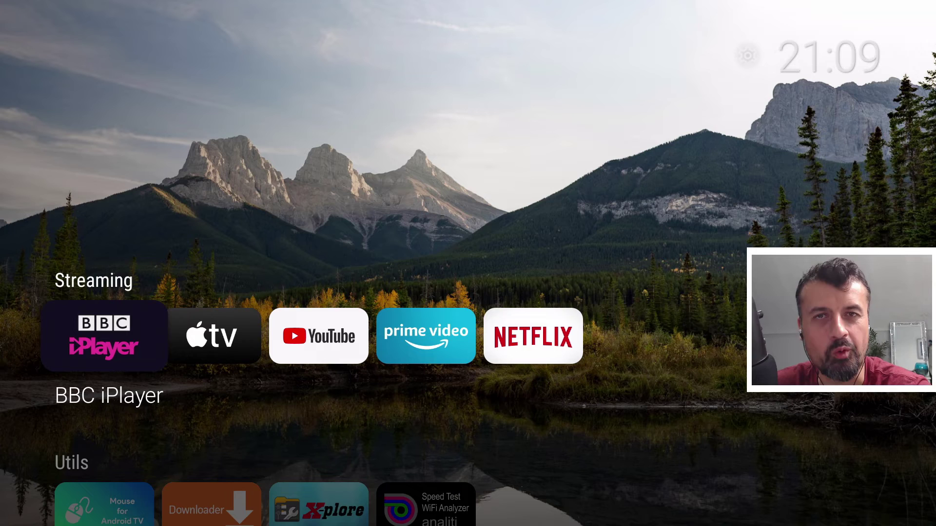
Move to Apple TV in the Streaming row and open the Projectivy settings panel
key("Down")
key("Up")
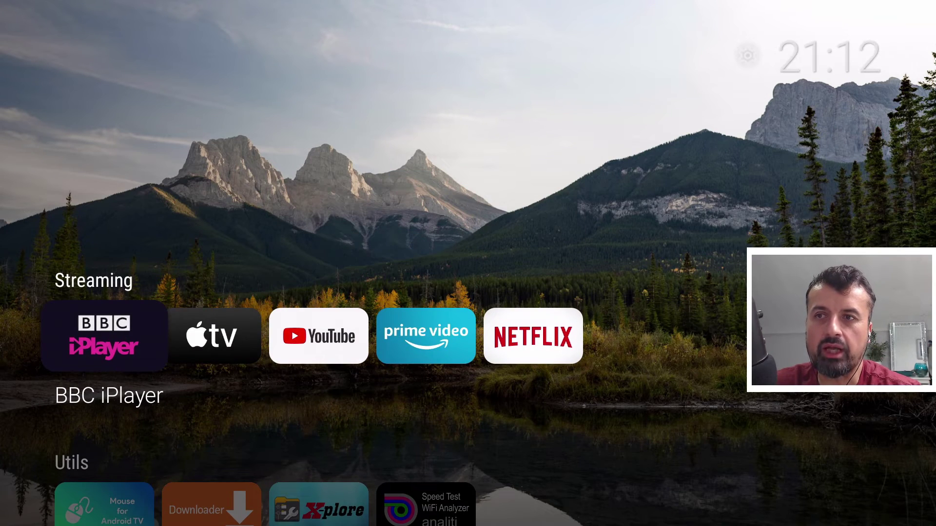
key("Right")
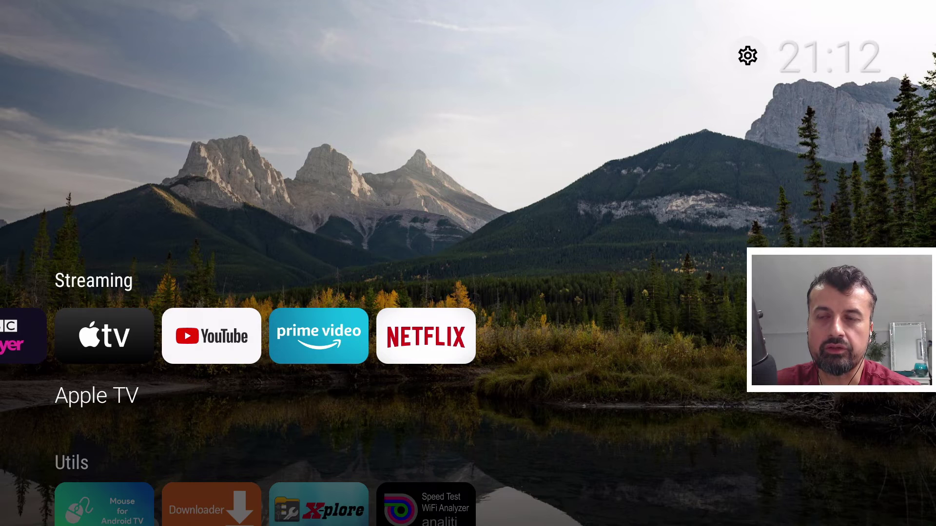
key("Return")
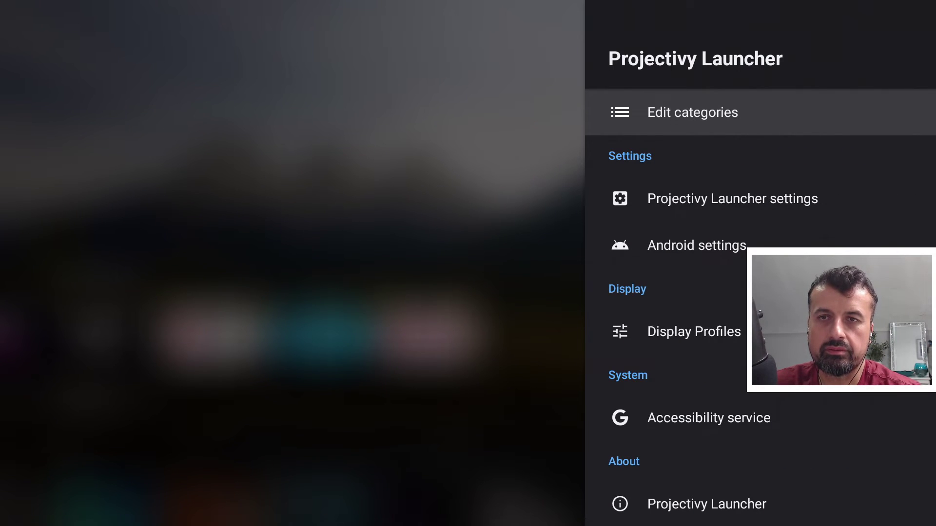
In Edit categories, switch the Tv Apps category to visible
key("Return")
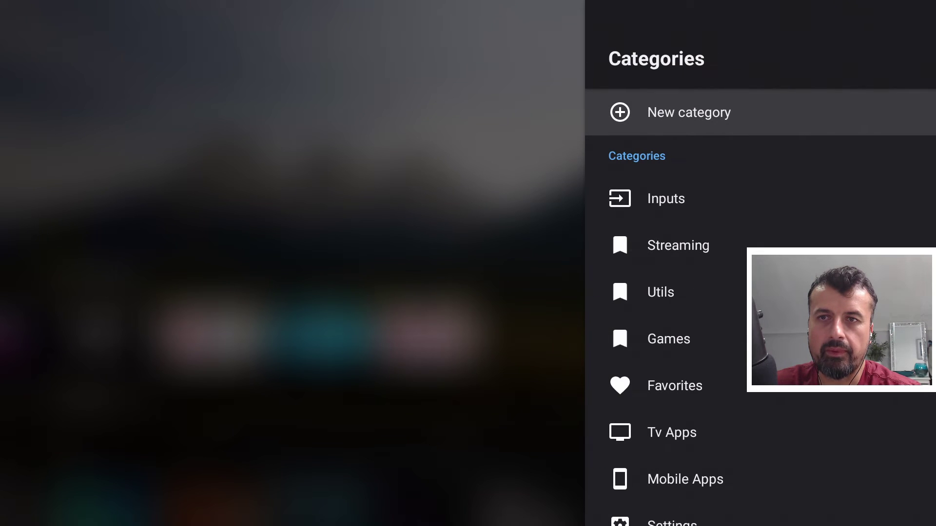
key("Down")
key("Down")
key("Down")
key("Down")
key("Down")
key("Down")
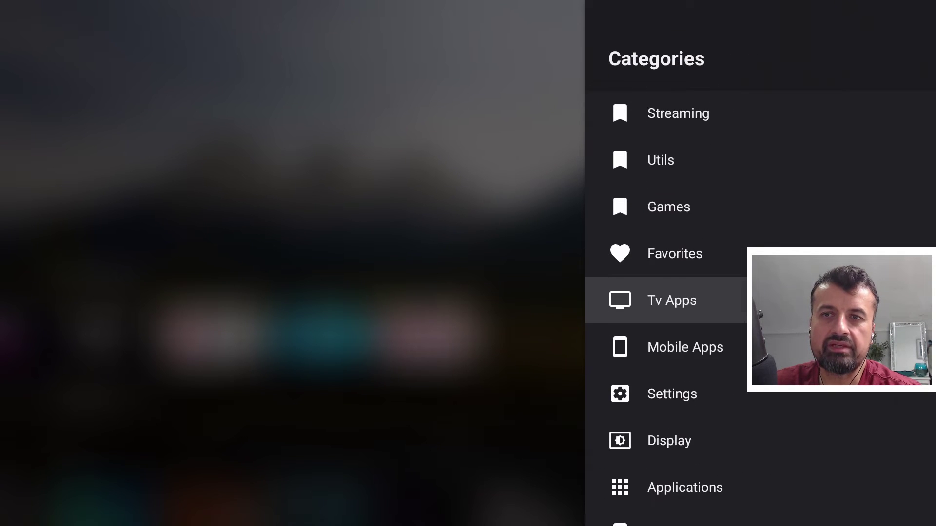
key("Return")
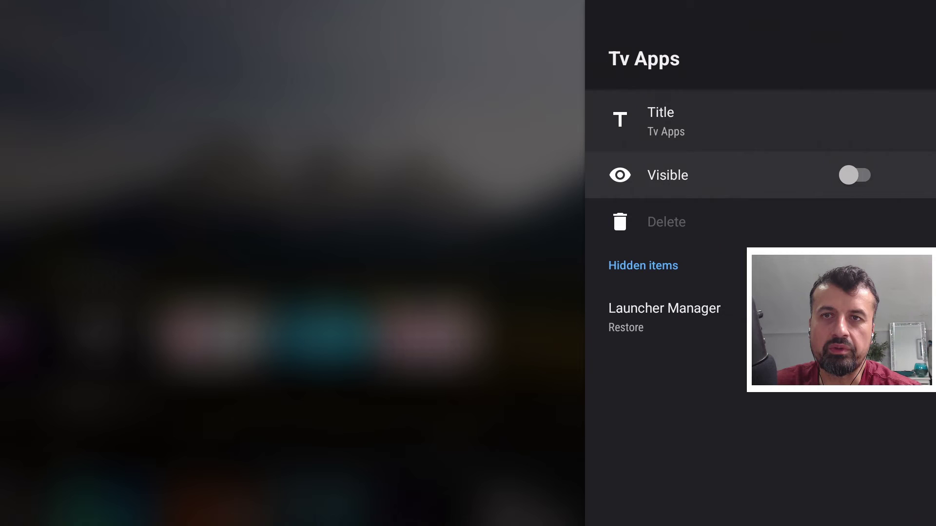
key("Down")
key("Return")
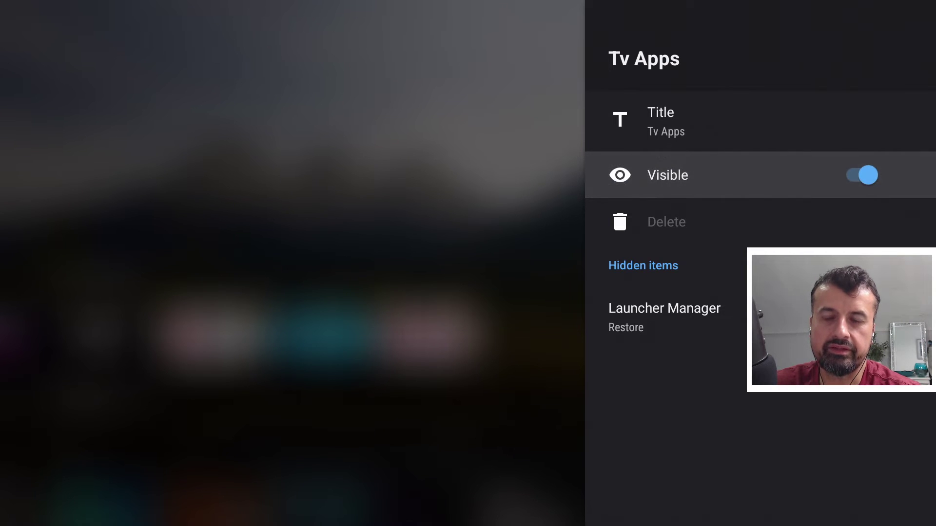
key("Escape")
Switch the Mobile Apps category to visible as well
key("Down")
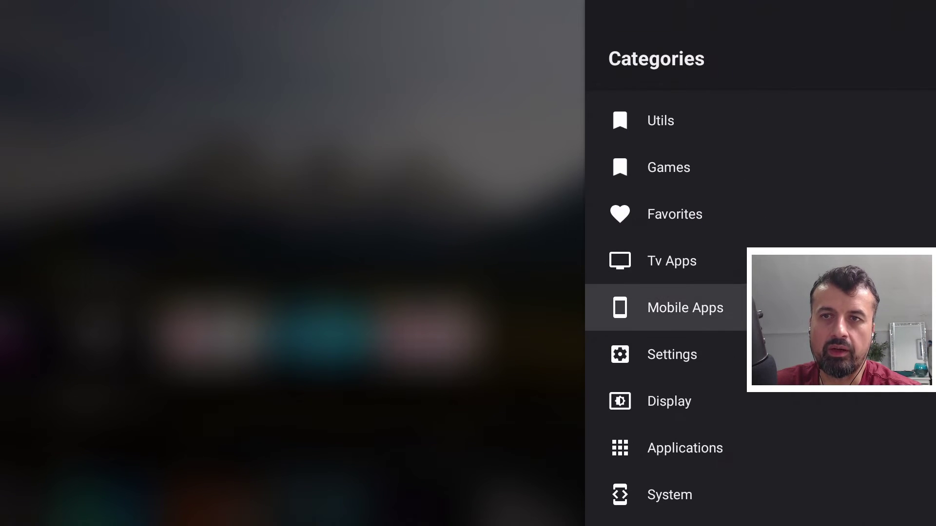
key("Return")
key("Down")
key("Return")
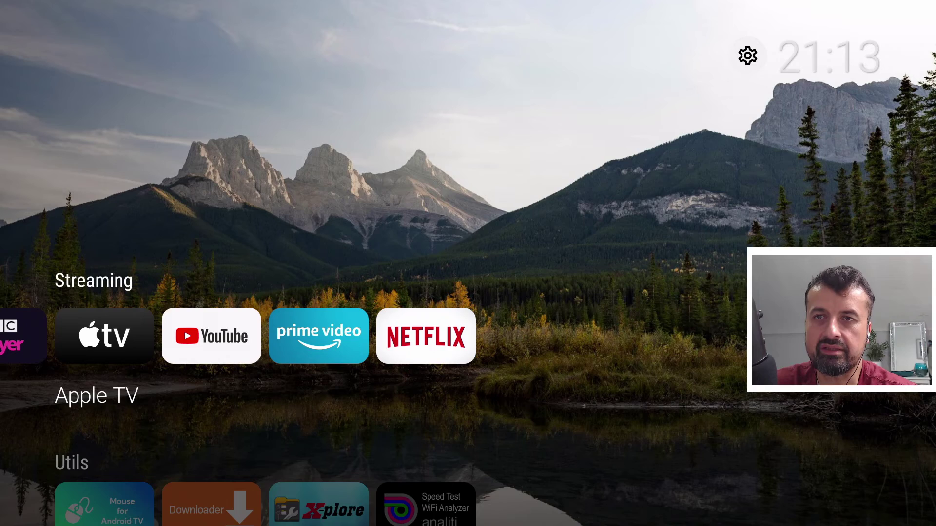
Browse down to the Tv Apps row, across to its end, then back up to Games
key("Left")
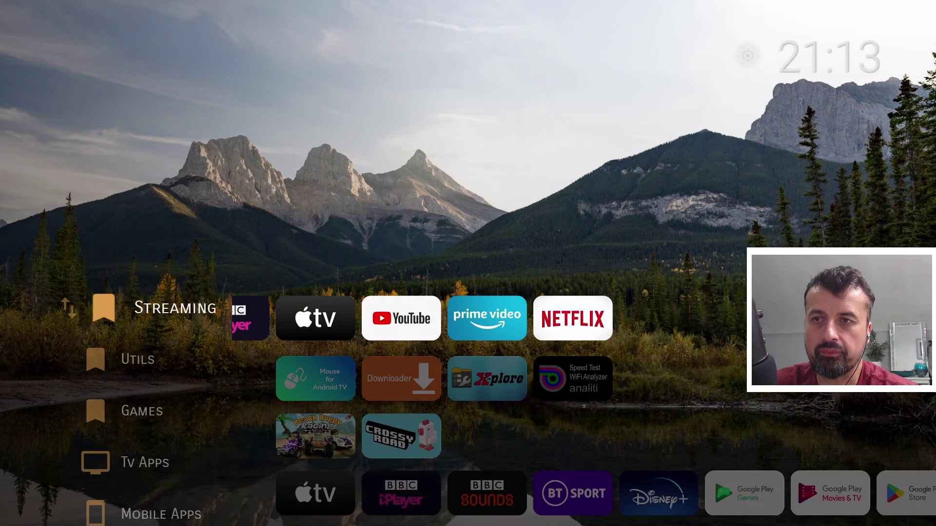
key("Right")
key("Down")
key("Down")
key("Down")
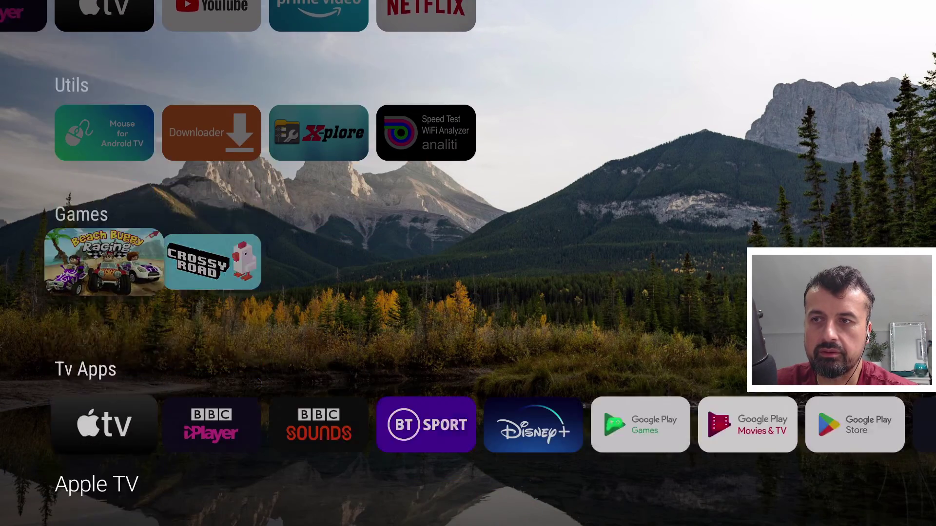
key("Down")
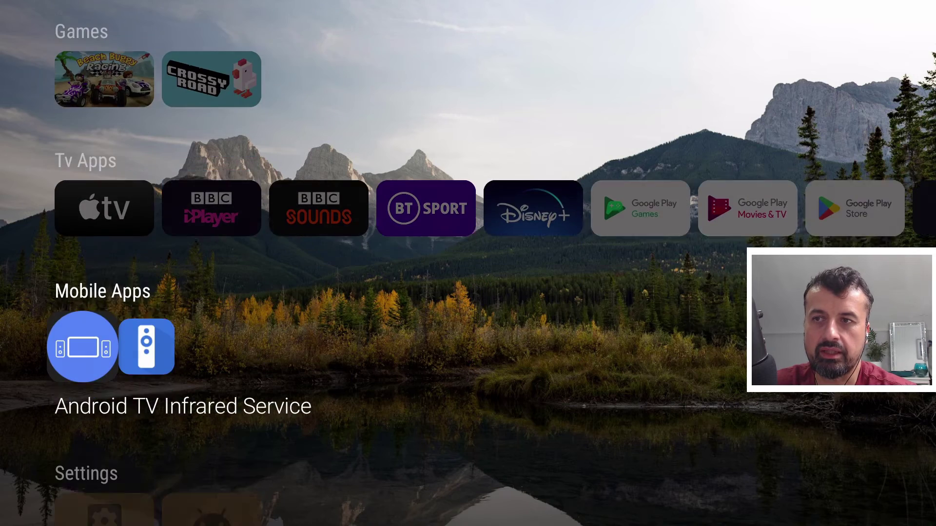
key("Up")
key("Right")
key("Right")
key("Right")
key("Right")
key("Right")
key("Right")
key("Right")
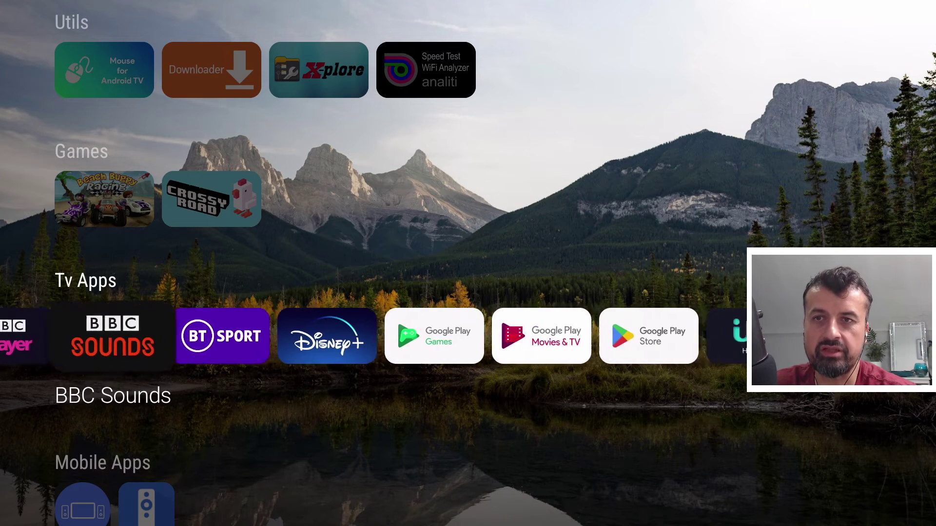
key("Right")
key("Right")
key("Right")
key("Right")
key("Right")
key("Right")
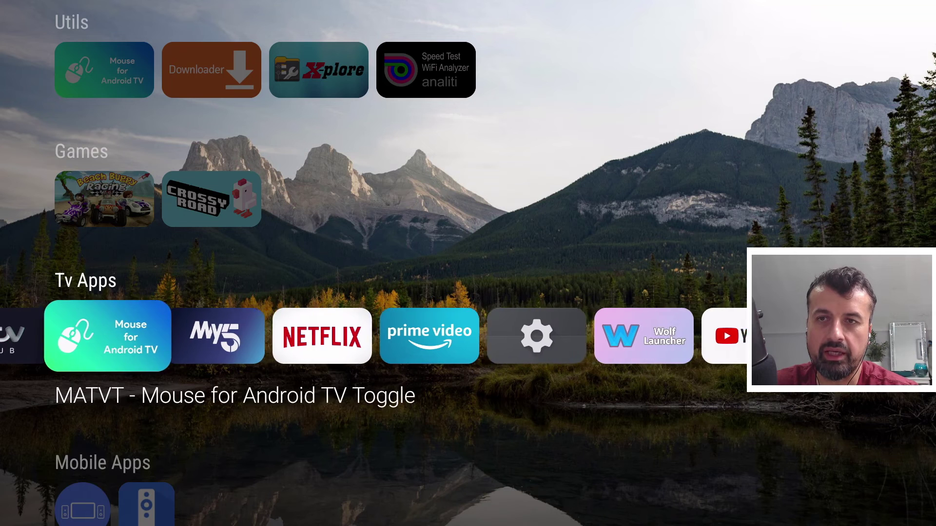
key("Right")
key("Right")
key("Right")
key("Right")
key("Right")
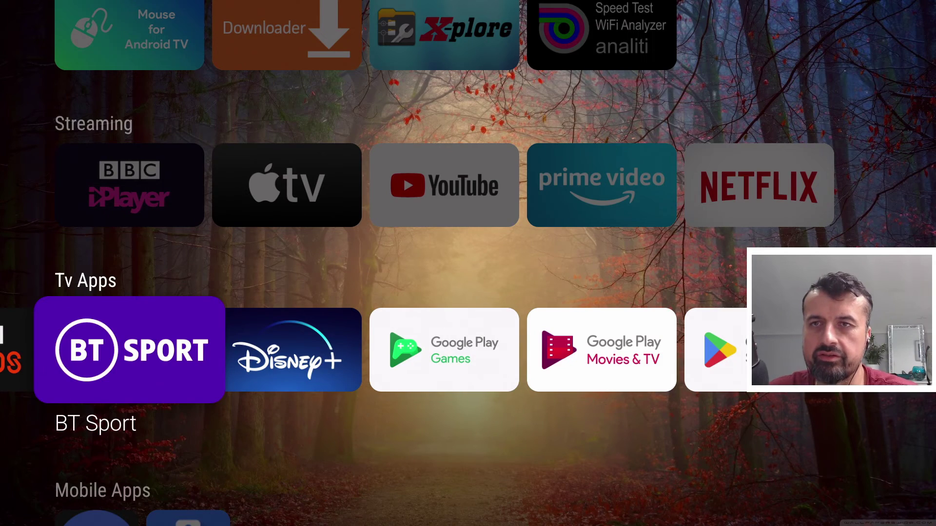
key("Up")
key("Up")
key("Up")
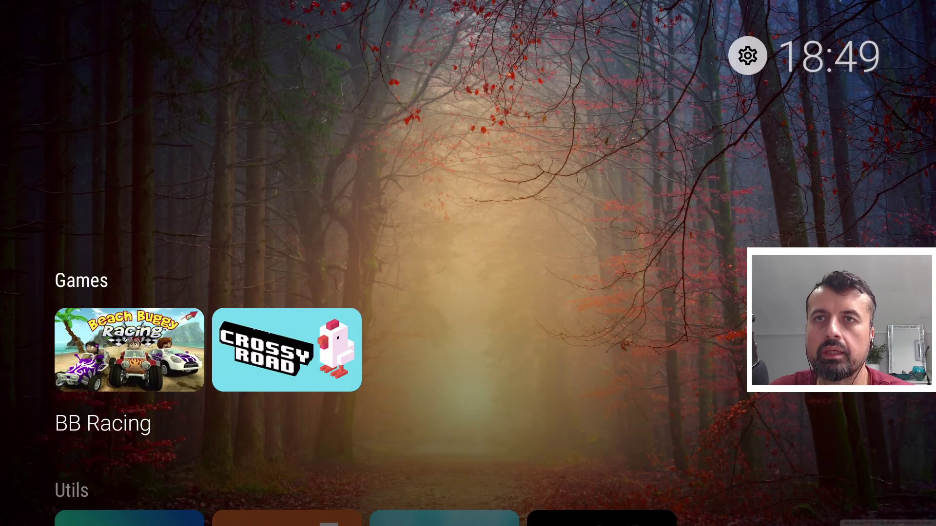
Create a new category titled 'premium' in Edit categories and return to the settings list
key("Return")
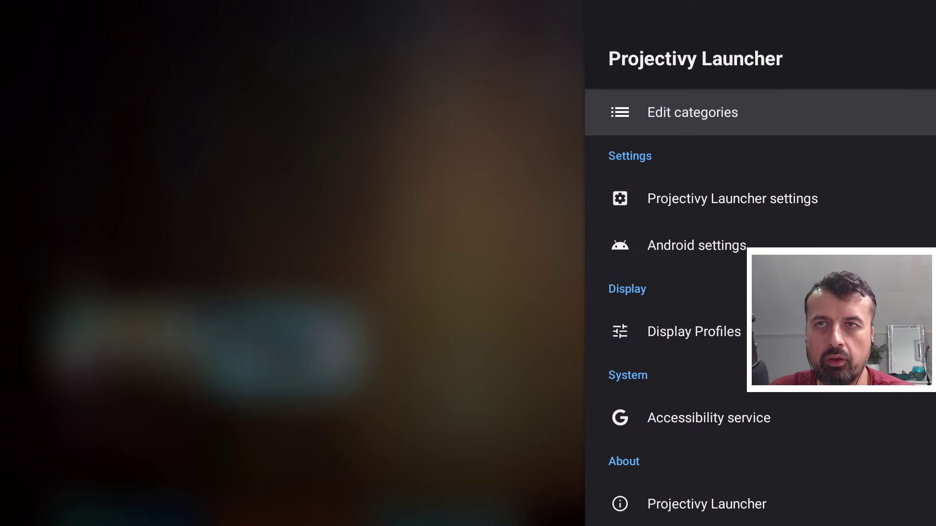
key("Return")
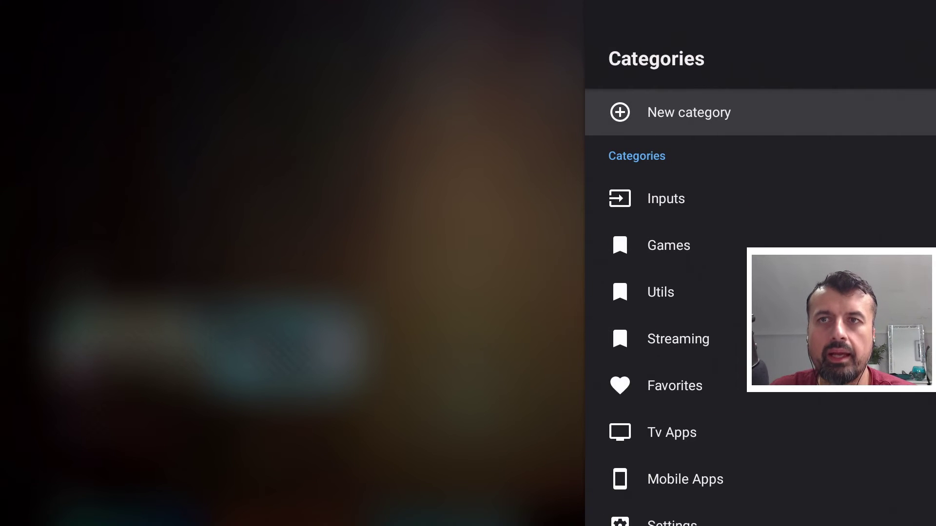
key("Return")
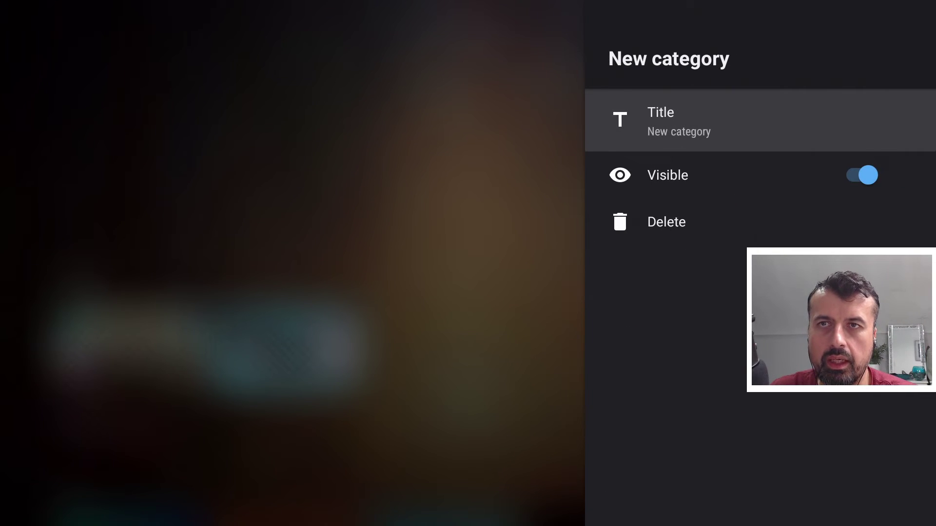
key("Return")
key("BackSpace")
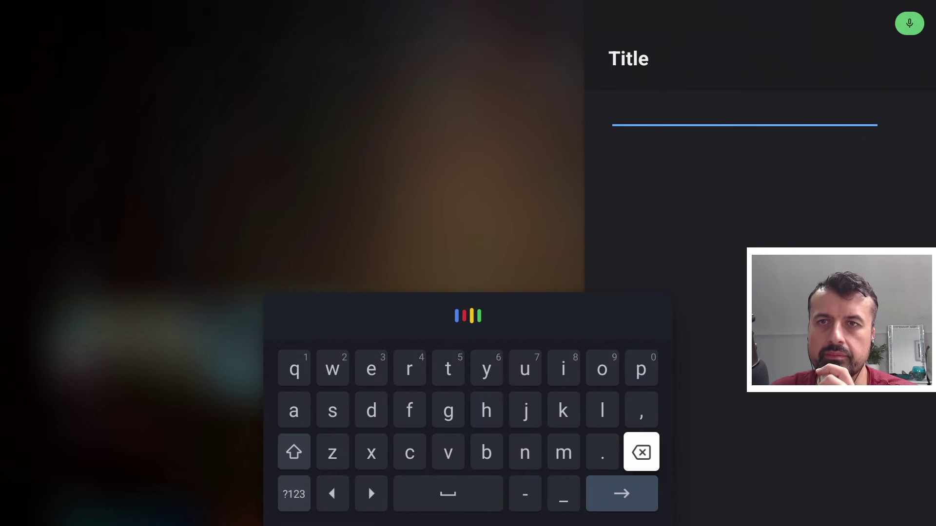
type("premium")
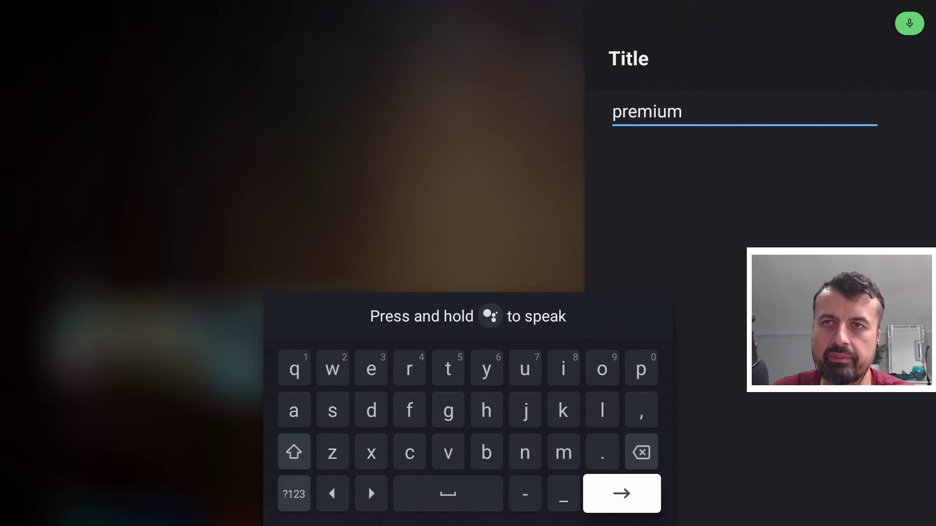
key("Return")
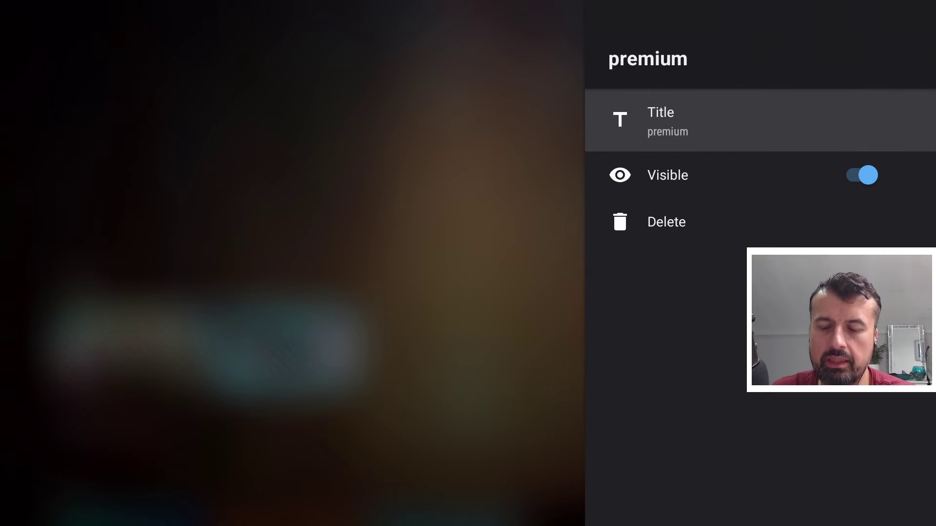
key("Escape")
key("Escape")
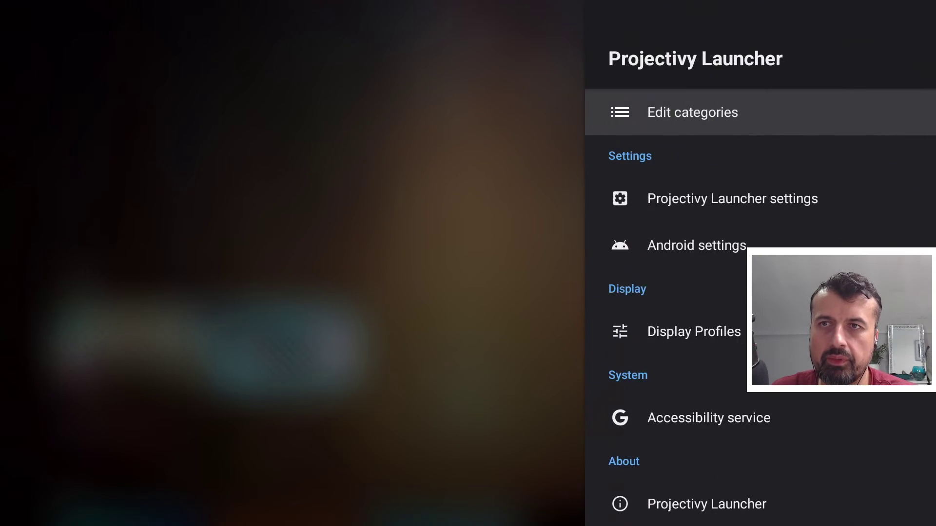
key("Escape")
Add the Apple TV app from the Streaming row to the premium category
key("Down")
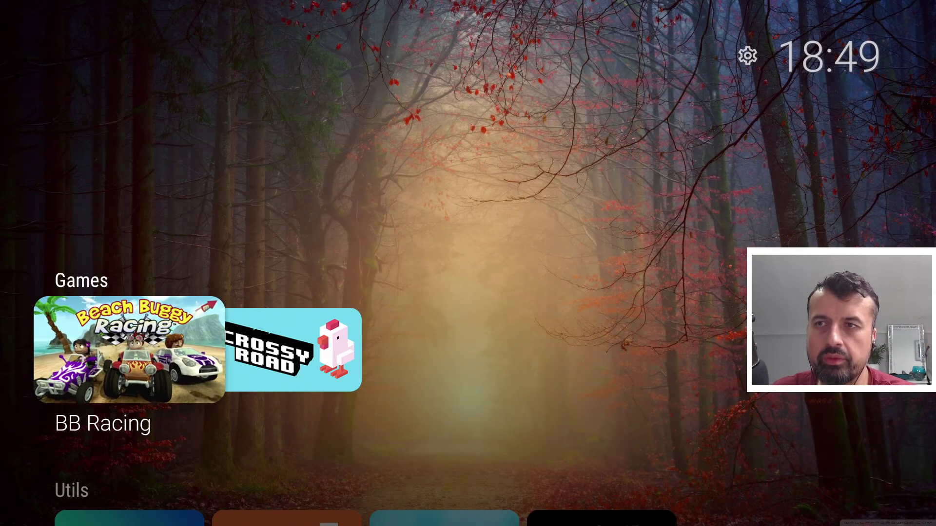
key("Down")
key("Down")
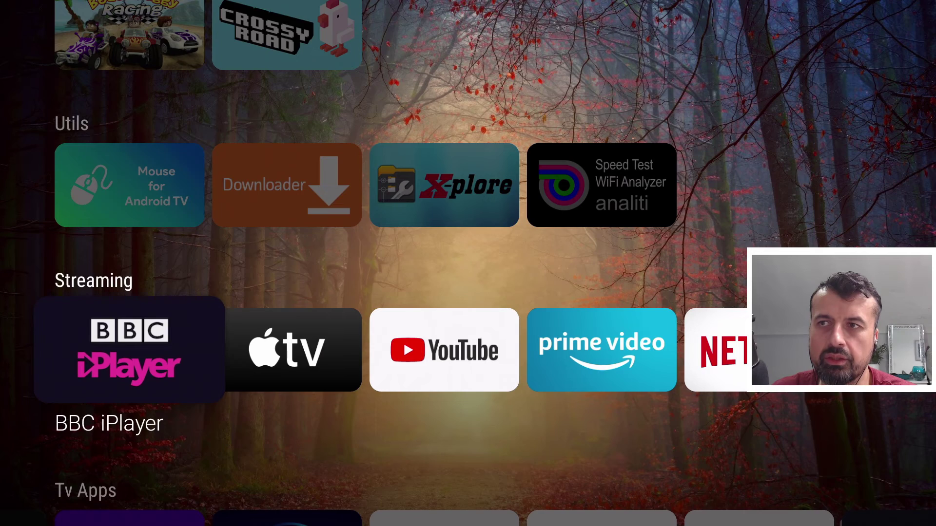
key("Down")
key("Up")
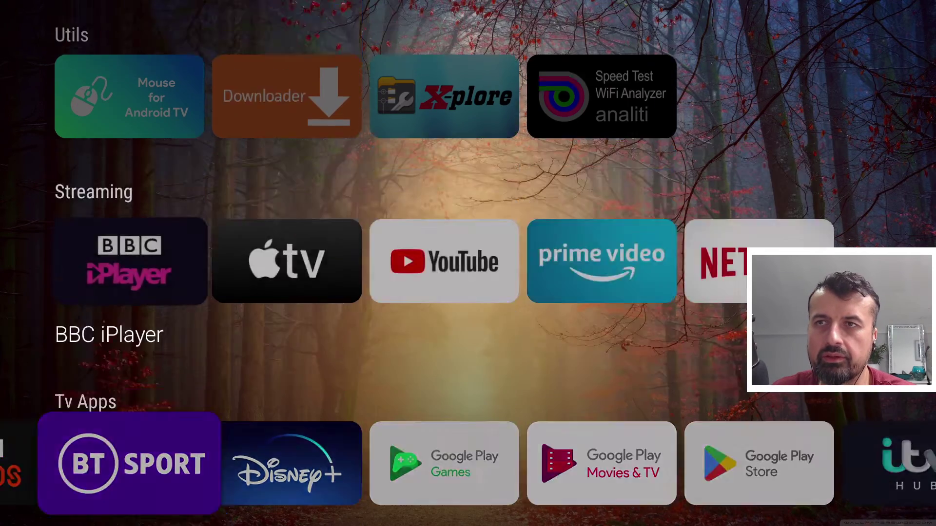
key("Right")
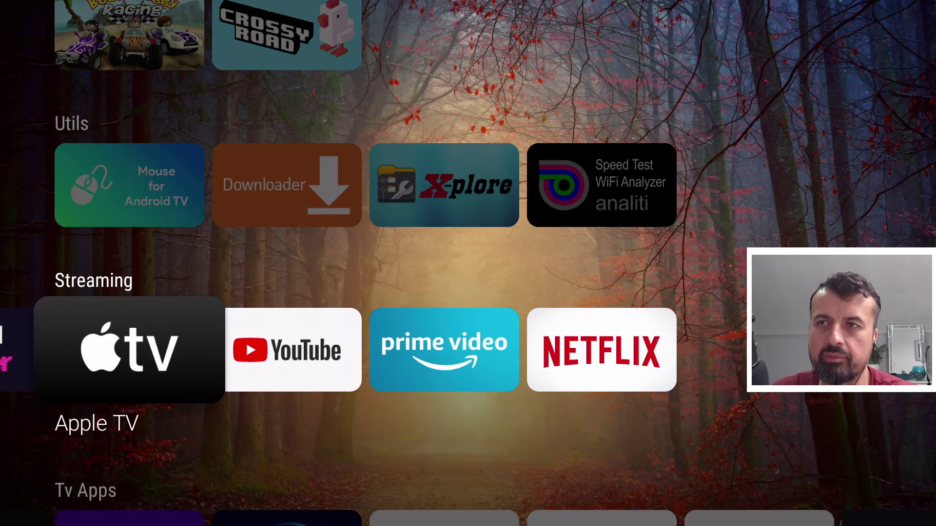
key("Return")
key("Down")
key("Down")
key("Down")
key("Down")
key("Down")
key("Down")
key("Down")
key("Down")
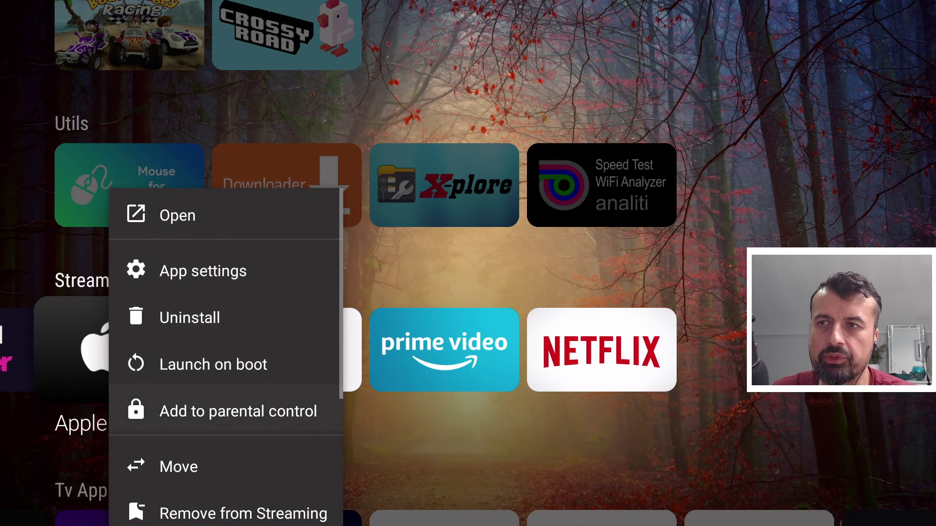
key("Up")
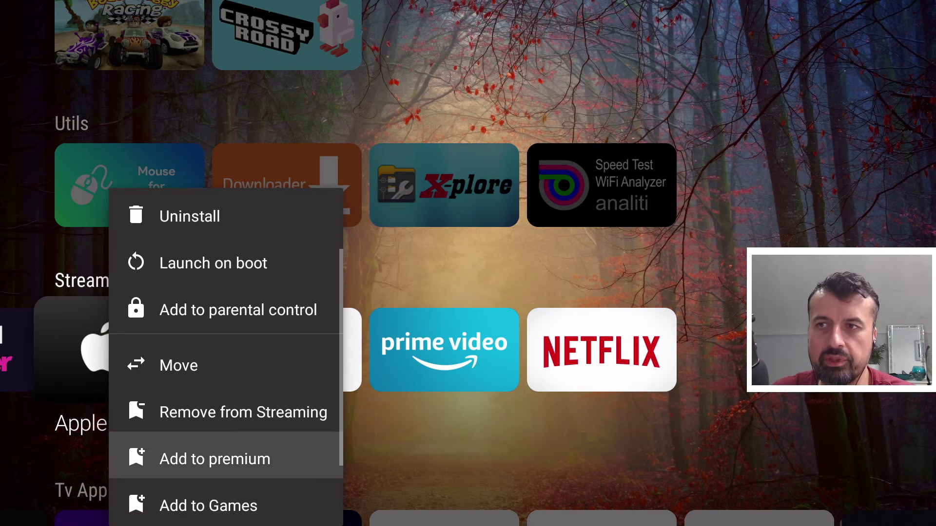
key("Return")
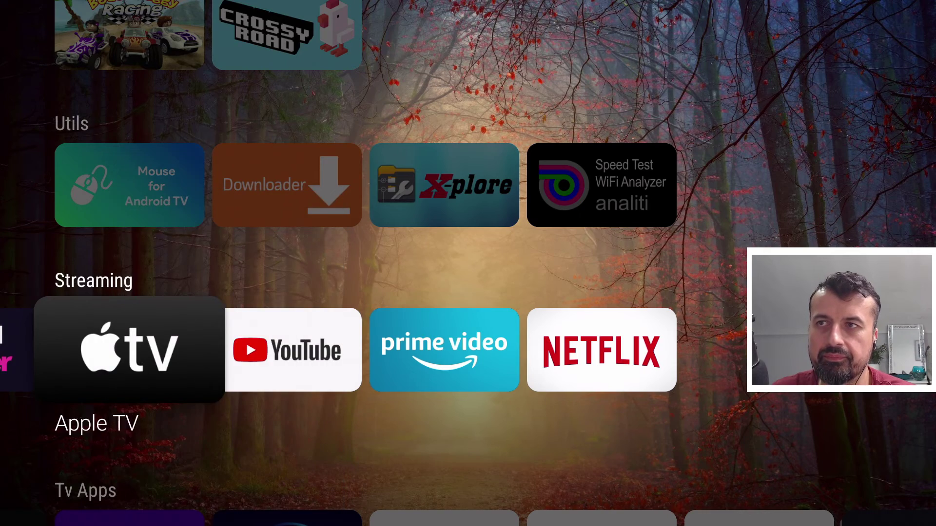
Use the category sidebar to jump to Games, then move up to the premium row
key("Up")
key("Left")
key("Up")
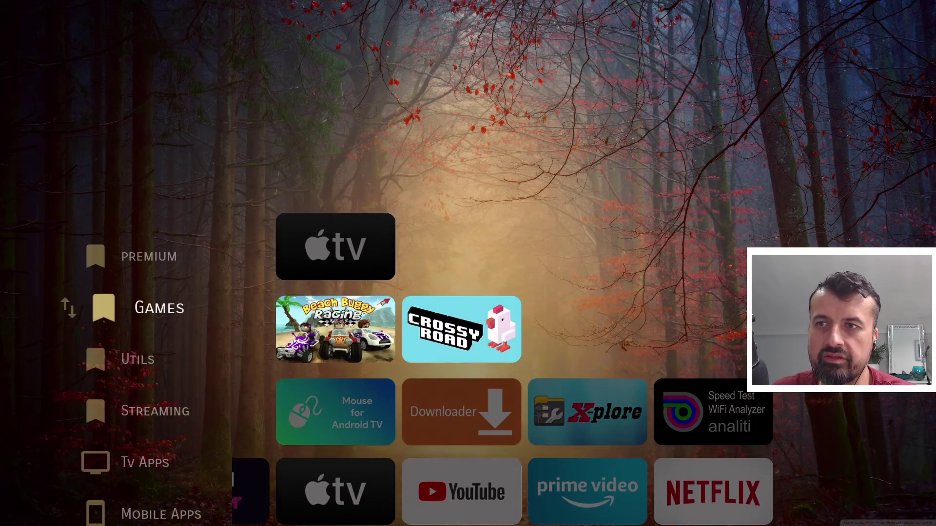
key("Return")
key("Up")
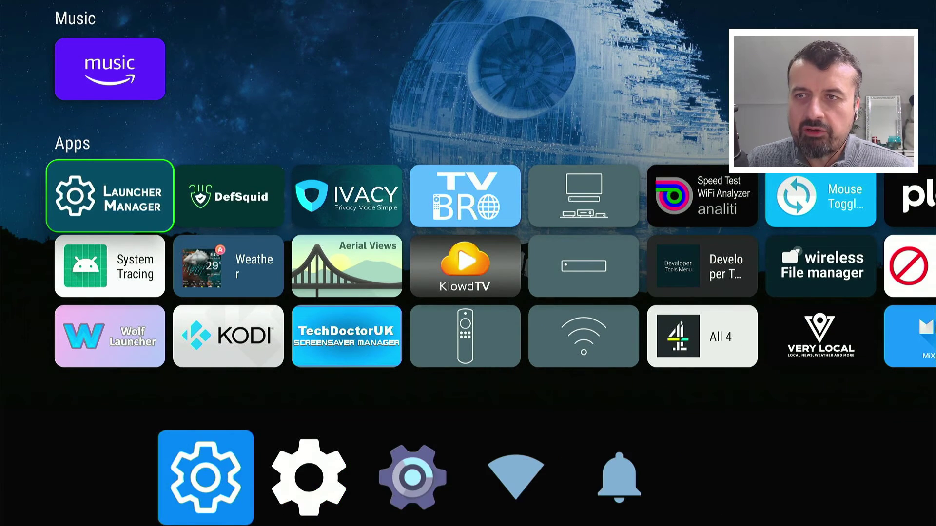
Browse the Music and Apps rows of the new launcher's home screen
key("Up")
key("Up")
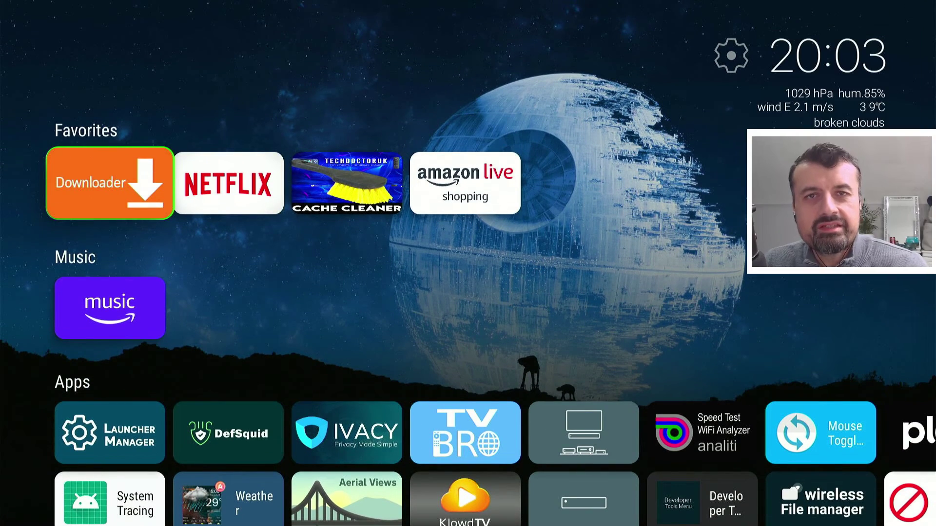
key("Down")
key("Down")
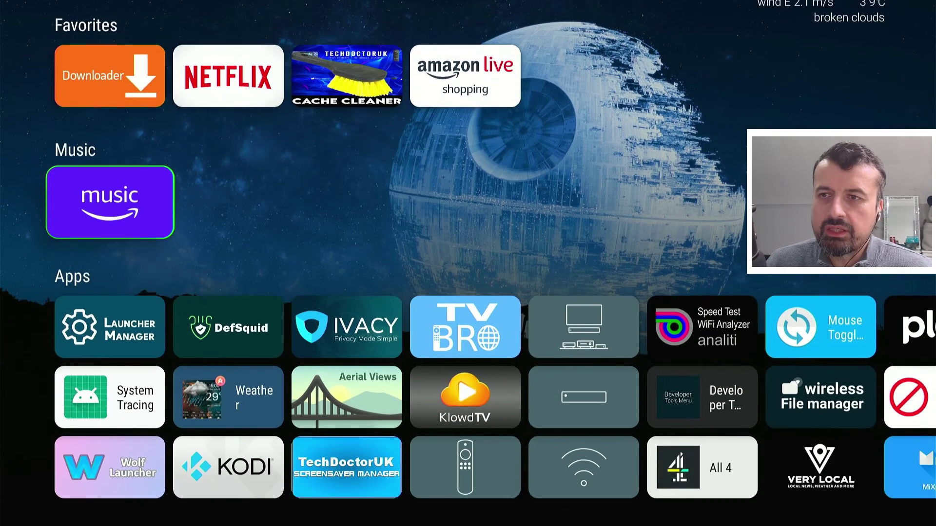
key("Right")
key("Right")
key("Right")
key("Right")
key("Right")
key("Right")
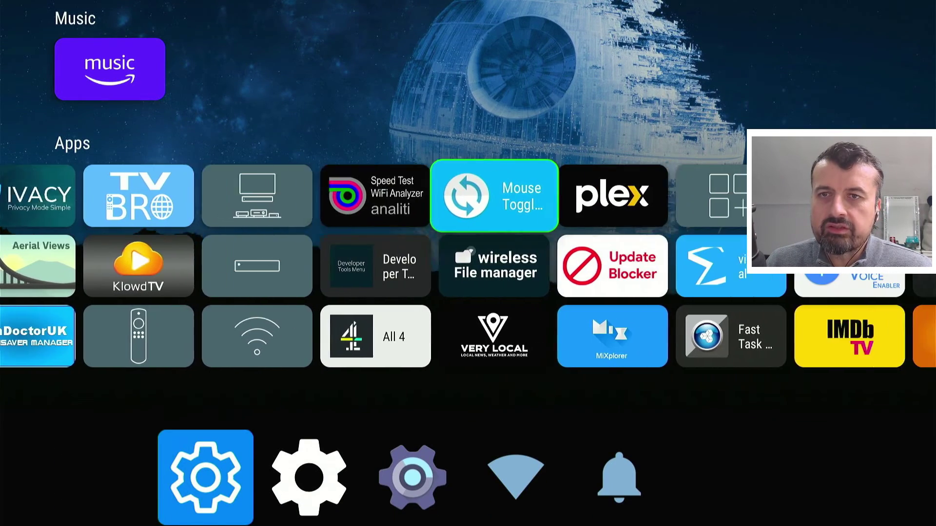
key("Up")
key("Up")
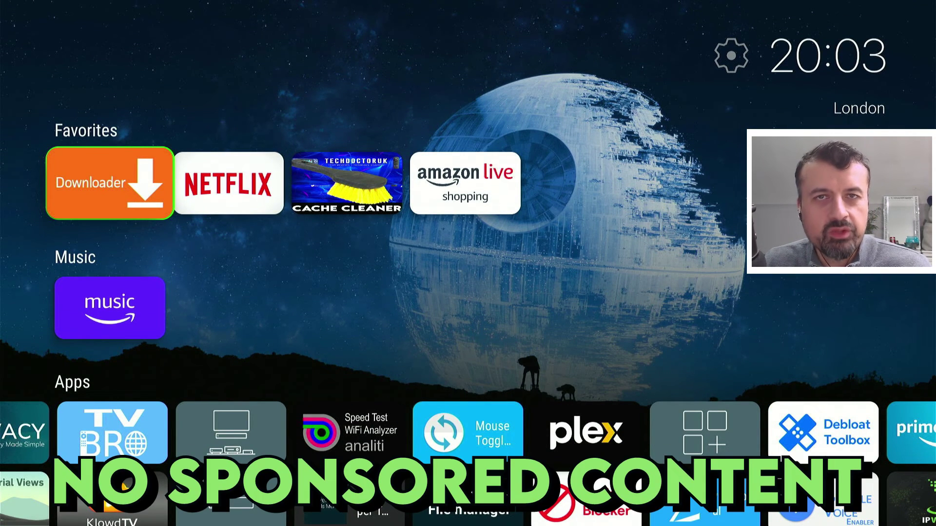
key("Down")
key("Down")
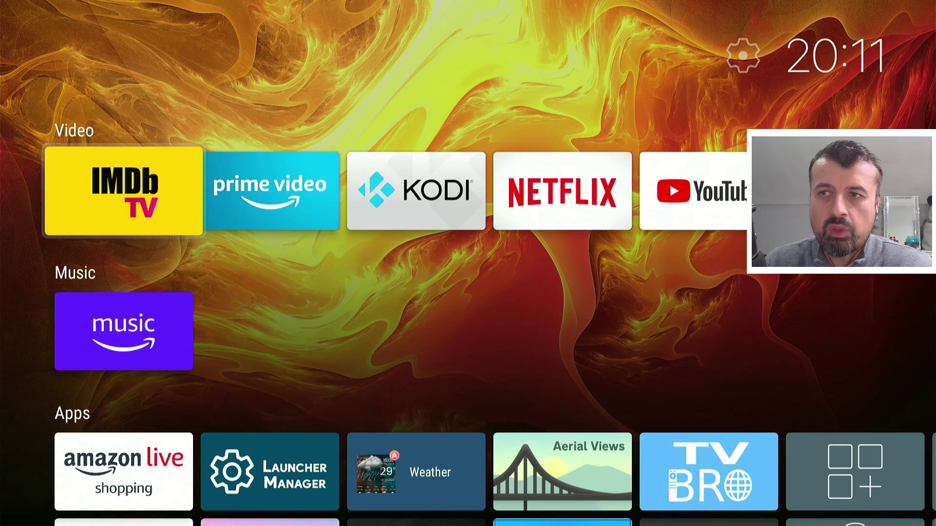
Browse the apps along the Video, Music and Apps rows of the LeanbackOnFire home screen
key("Right")
key("Right")
key("Right")
key("Right")
key("Right")
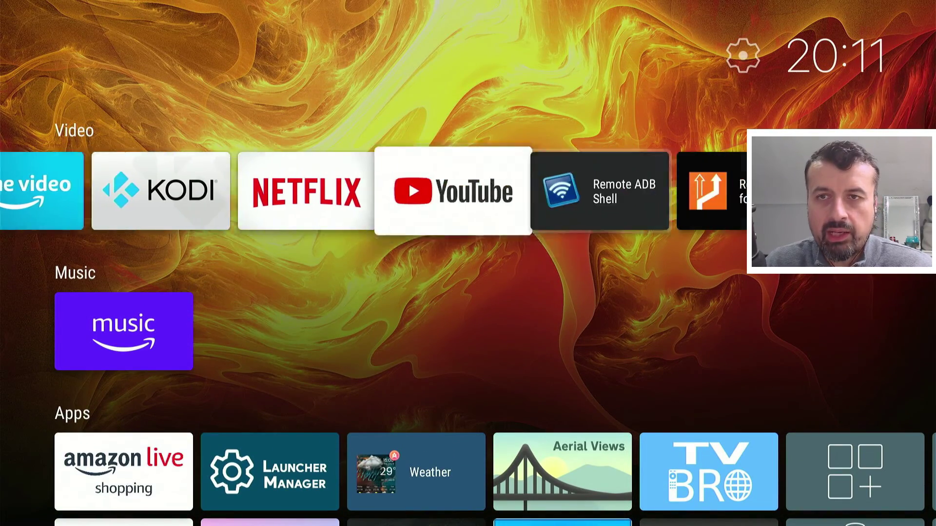
key("Right")
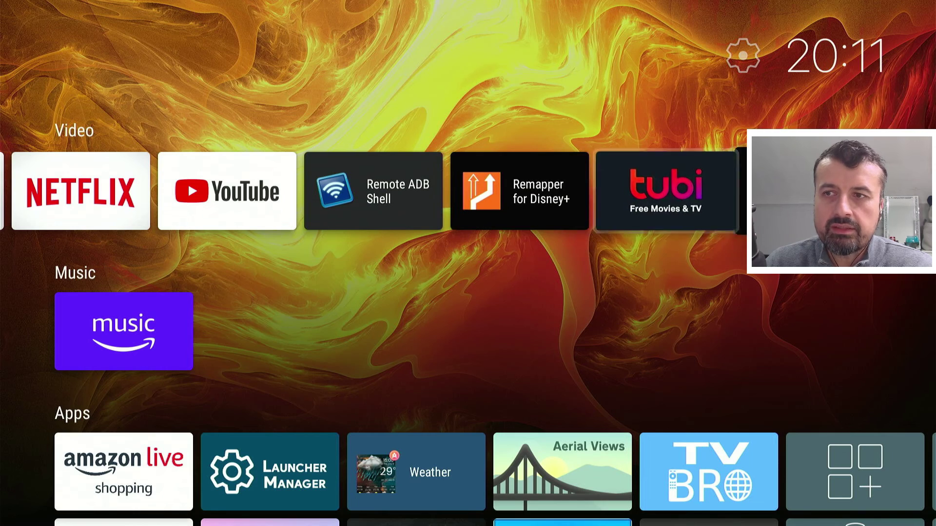
key("Down")
key("Down")
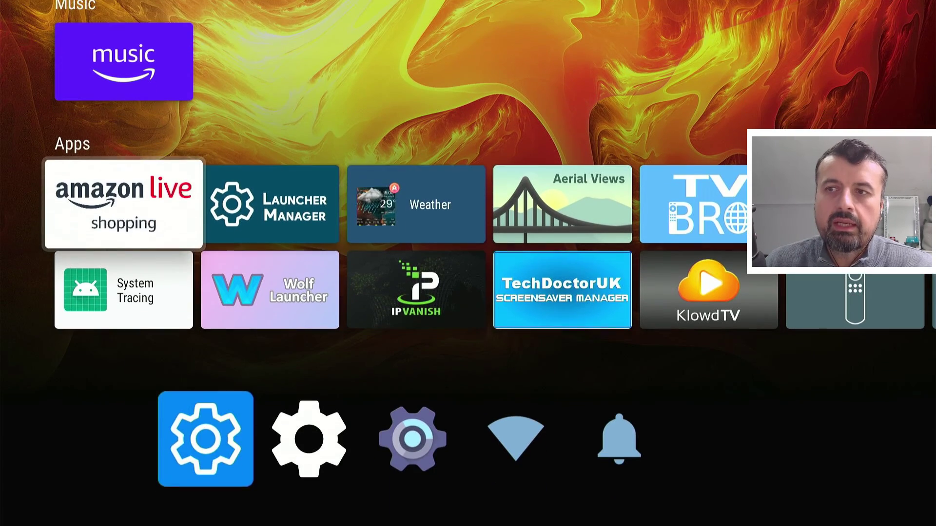
key("Right")
key("Right")
key("Right")
key("Right")
key("Right")
key("Right")
key("Right")
key("Right")
key("Right")
key("Right")
key("Right")
key("Right")
key("Right")
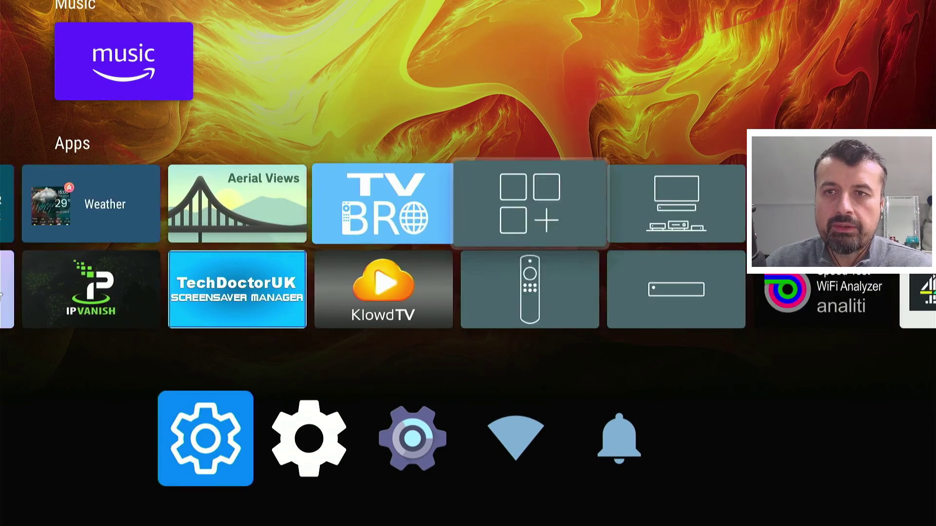
key("Right")
key("Right")
key("Right")
key("Right")
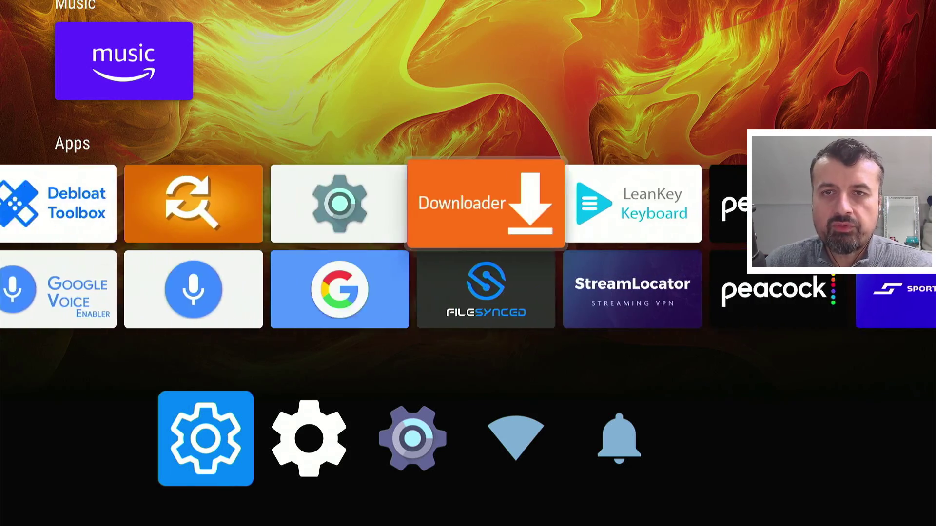
key("Left")
key("Left")
key("Left")
key("Left")
key("Left")
key("Left")
key("Left")
key("Left")
key("Left")
key("Left")
key("Left")
key("Left")
key("Left")
key("Left")
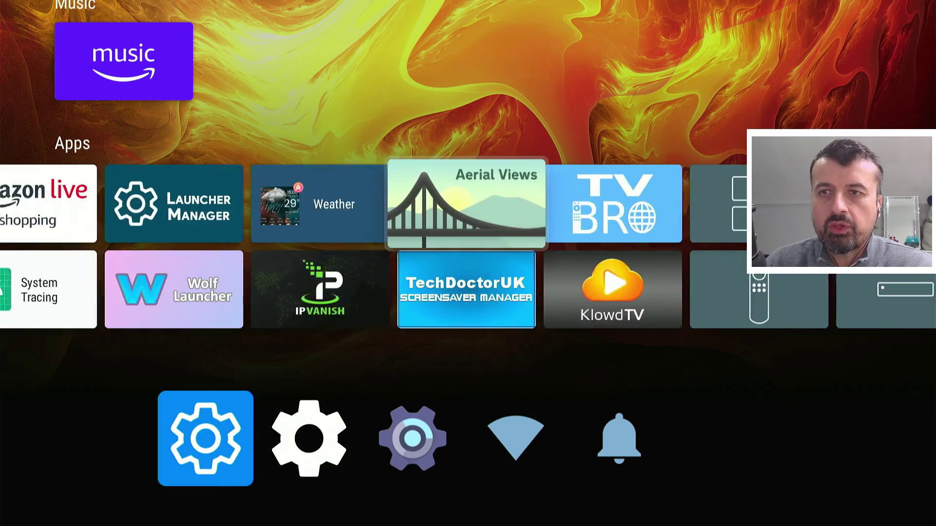
key("Right")
key("Right")
key("Right")
key("Right")
key("Right")
key("Right")
key("Right")
key("Right")
key("Right")
key("Right")
key("Right")
key("Right")
key("Right")
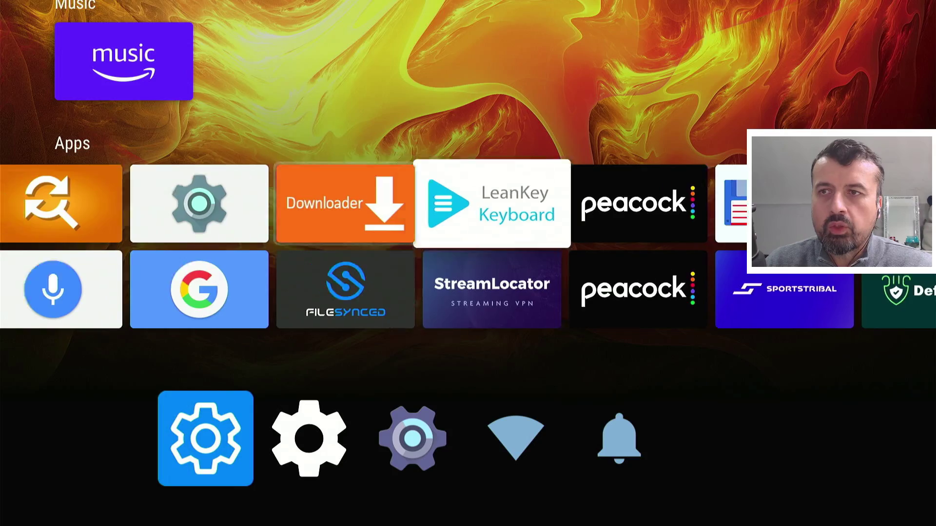
Return to the Video row past IMDb TV and KODI, then open the gear's Home Screen settings
key("Left")
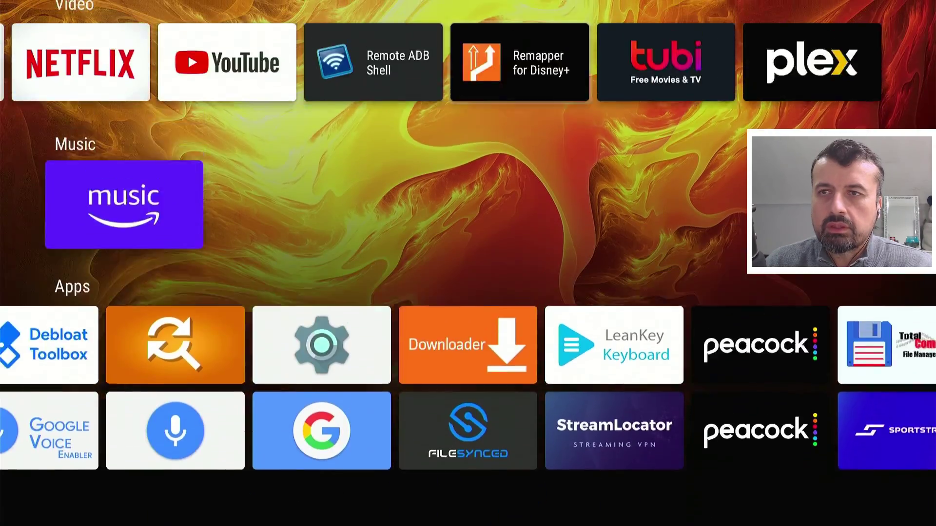
key("Up")
key("Up")
key("Up")
key("Down")
key("Left")
key("Left")
key("Left")
key("Left")
key("Left")
key("Left")
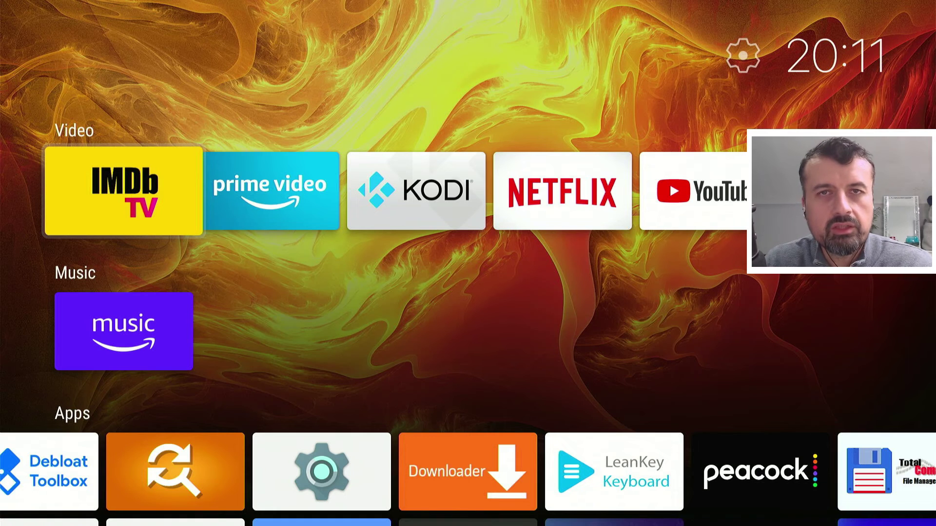
key("Right")
key("Right")
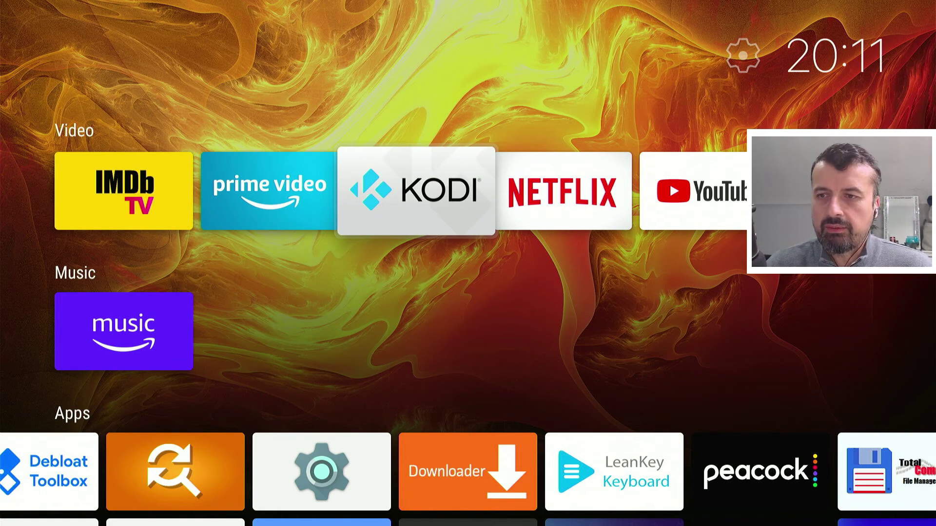
key("Up")
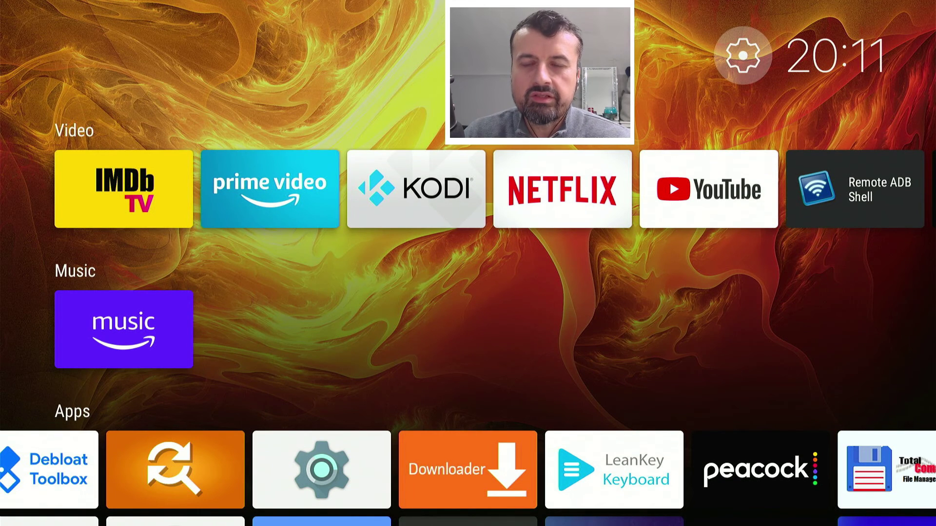
key("Return")
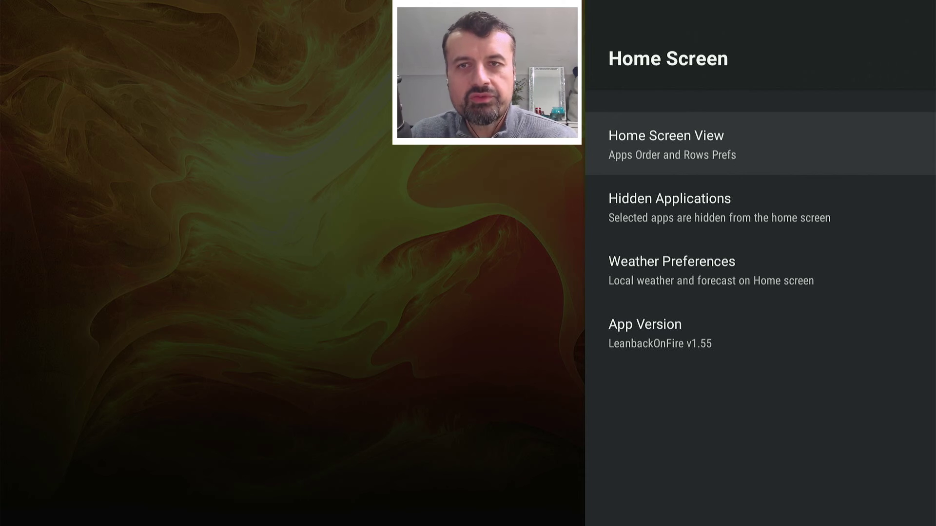
In Weather Preferences, turn on Local Weather and turn off Use Current Location
key("Down")
key("Down")
key("Return")
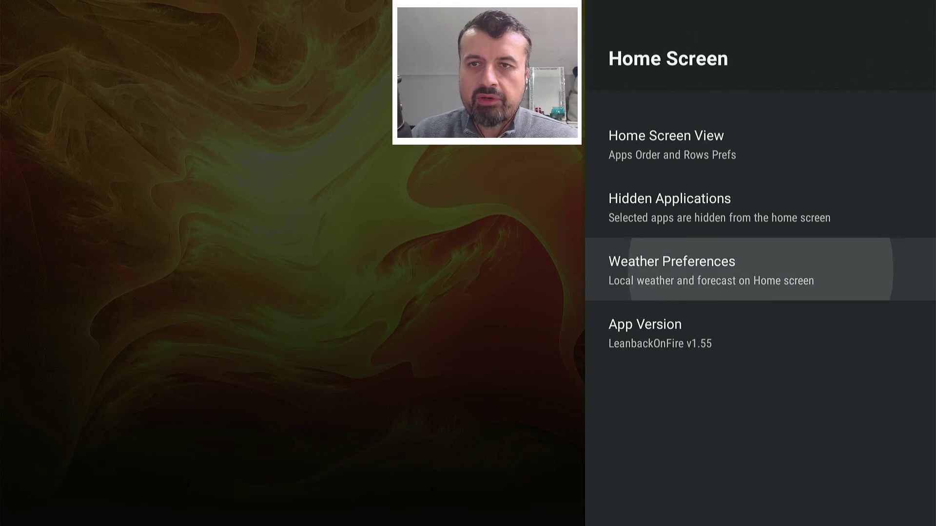
key("Return")
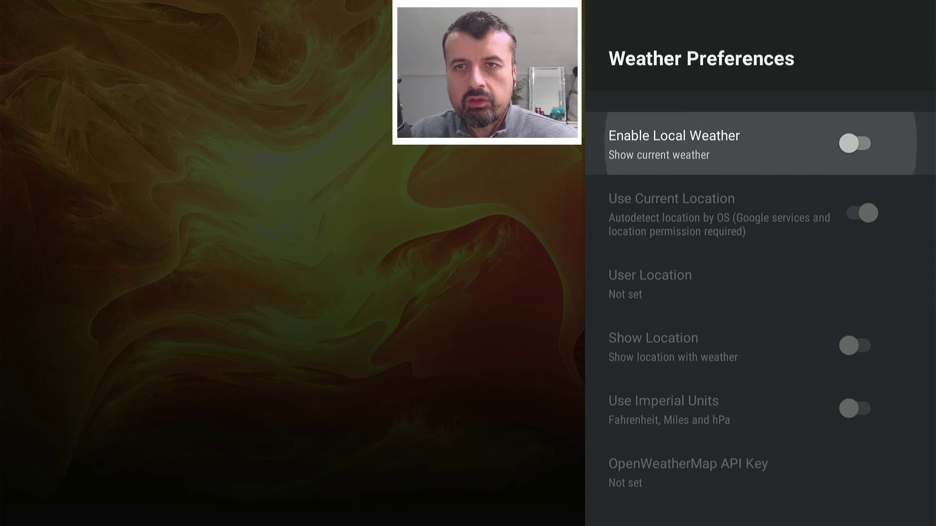
key("Down")
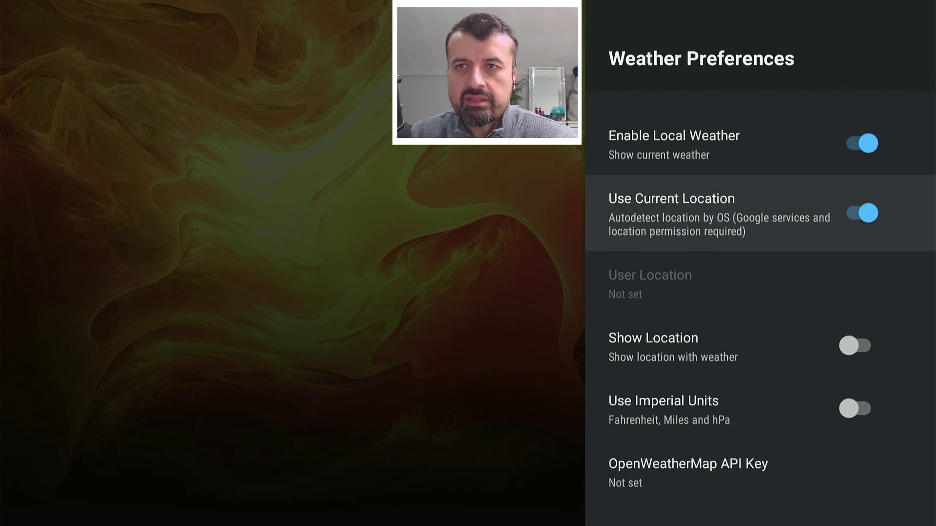
key("Return")
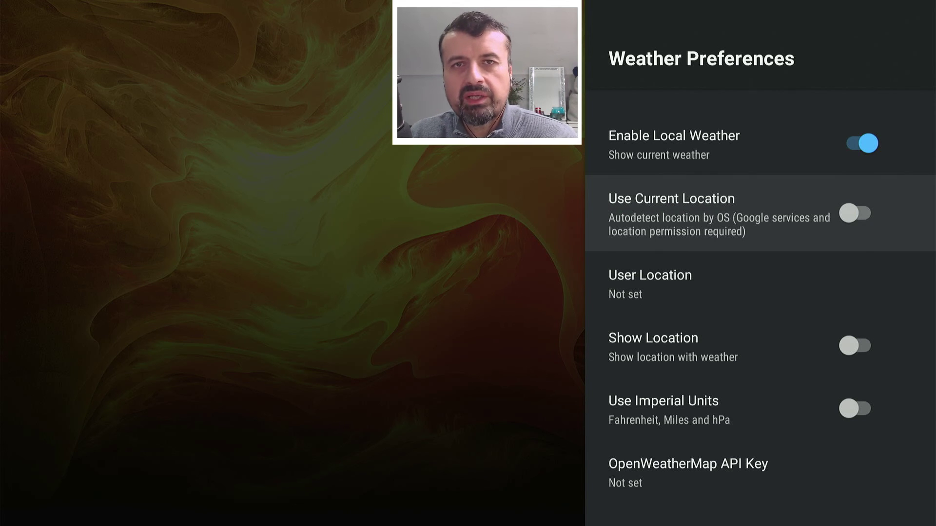
Set User Location to new york, enable Show Location, and return to Home Screen settings
key("Down")
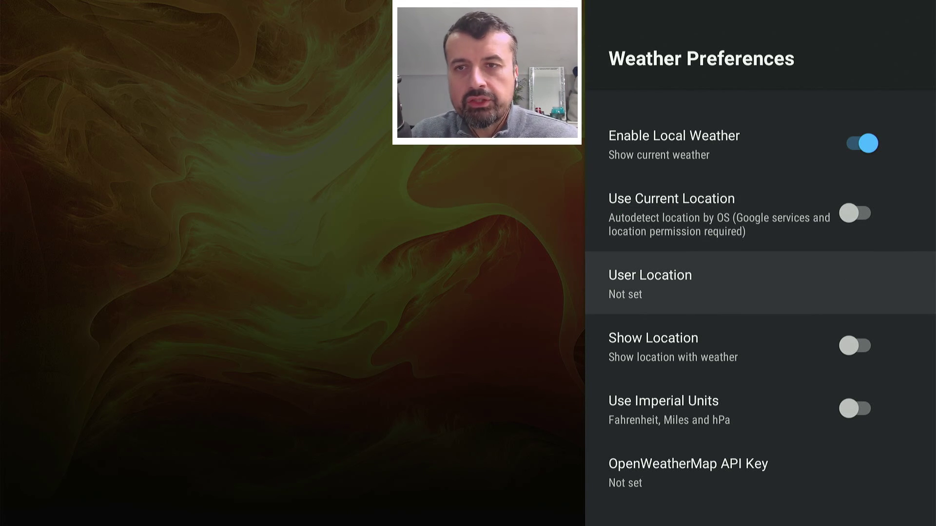
key("Return")
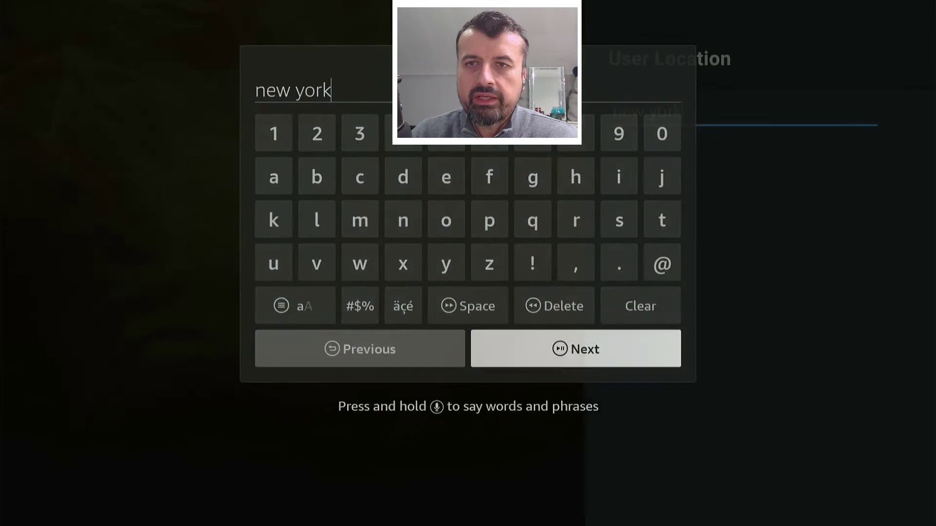
key("Return")
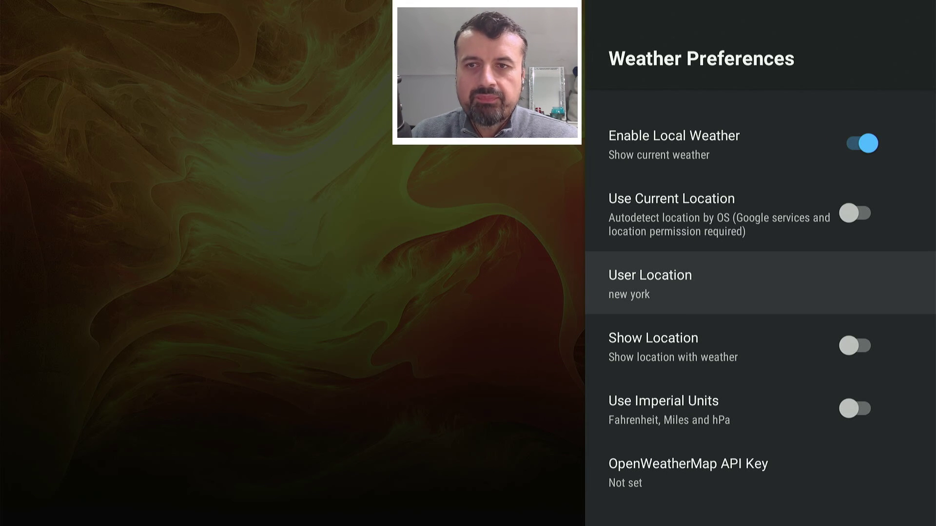
key("Down")
key("Return")
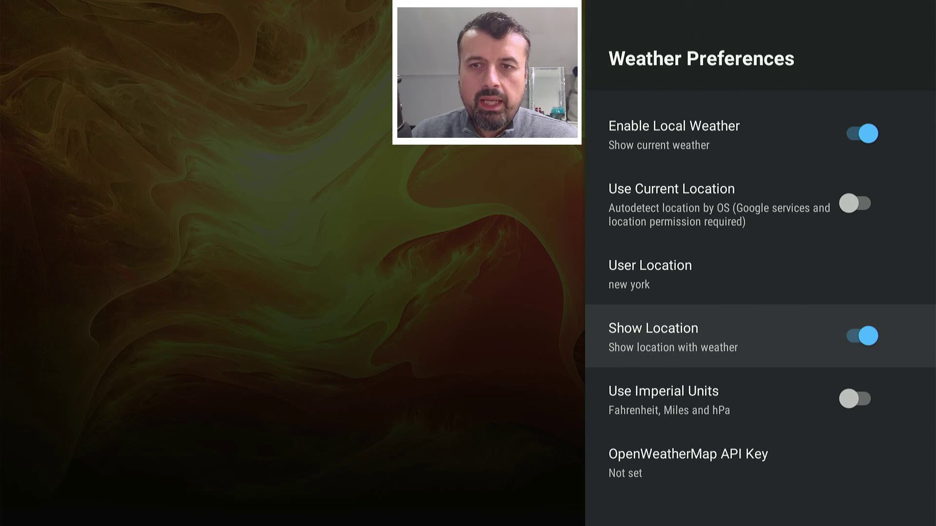
key("Down")
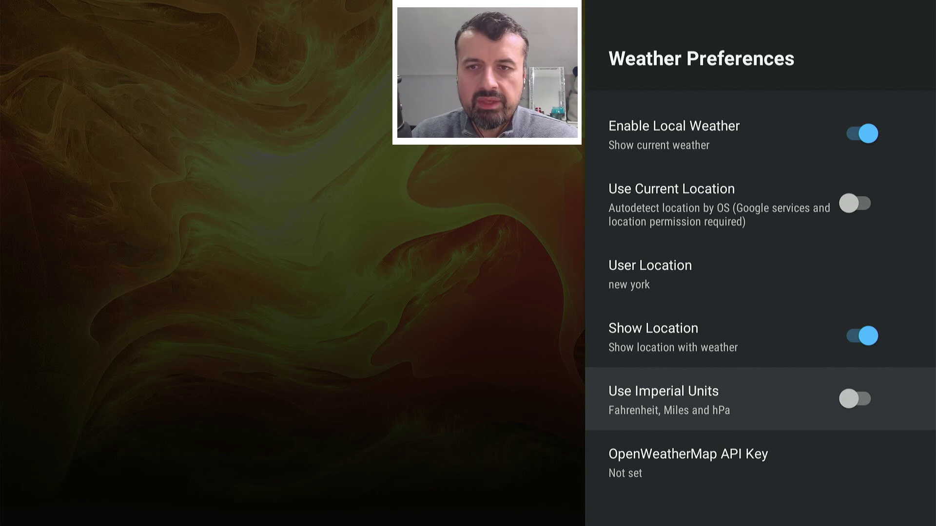
key("Up")
key("Up")
key("Up")
key("Escape")
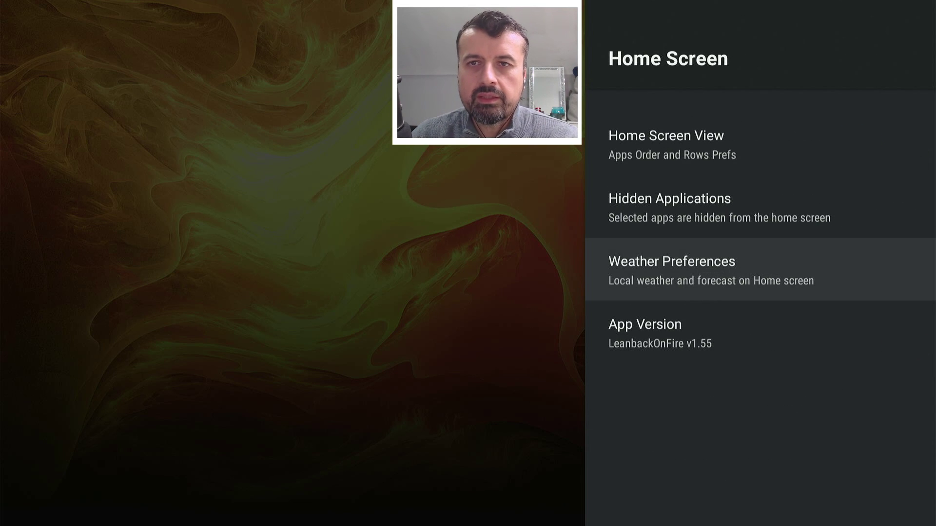
Close the settings panel and check that New York now appears under the clock
key("Escape")
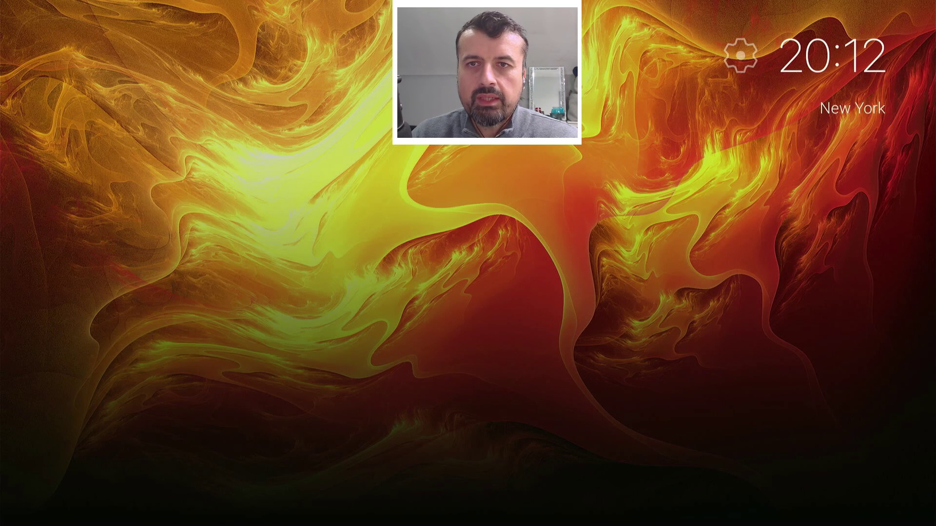
key("Up")
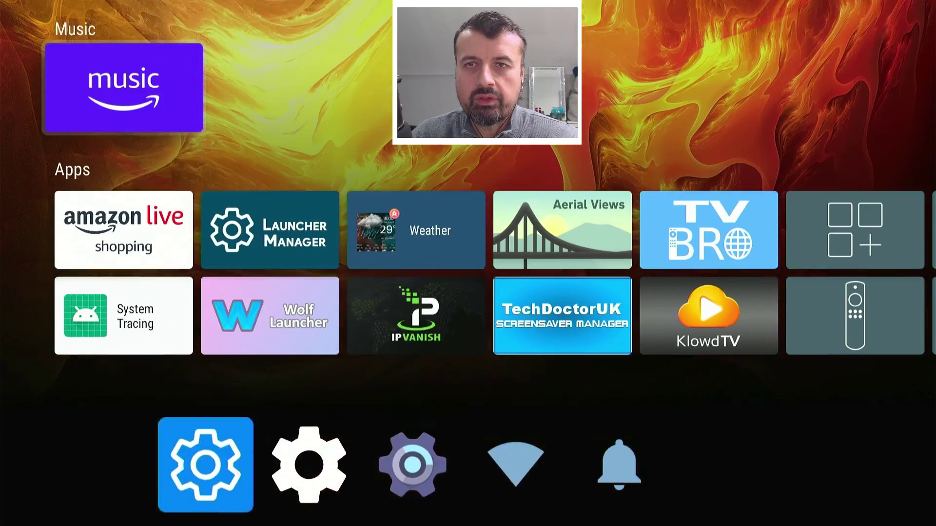
key("Up")
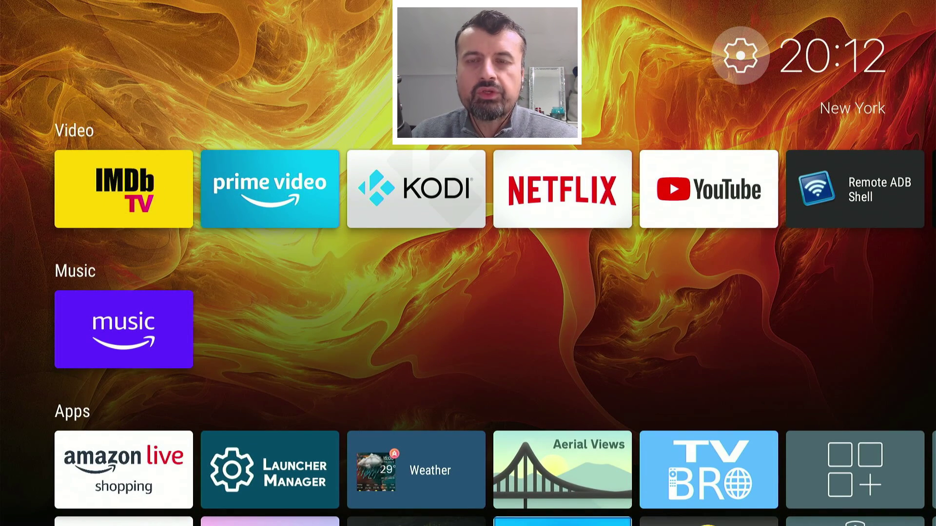